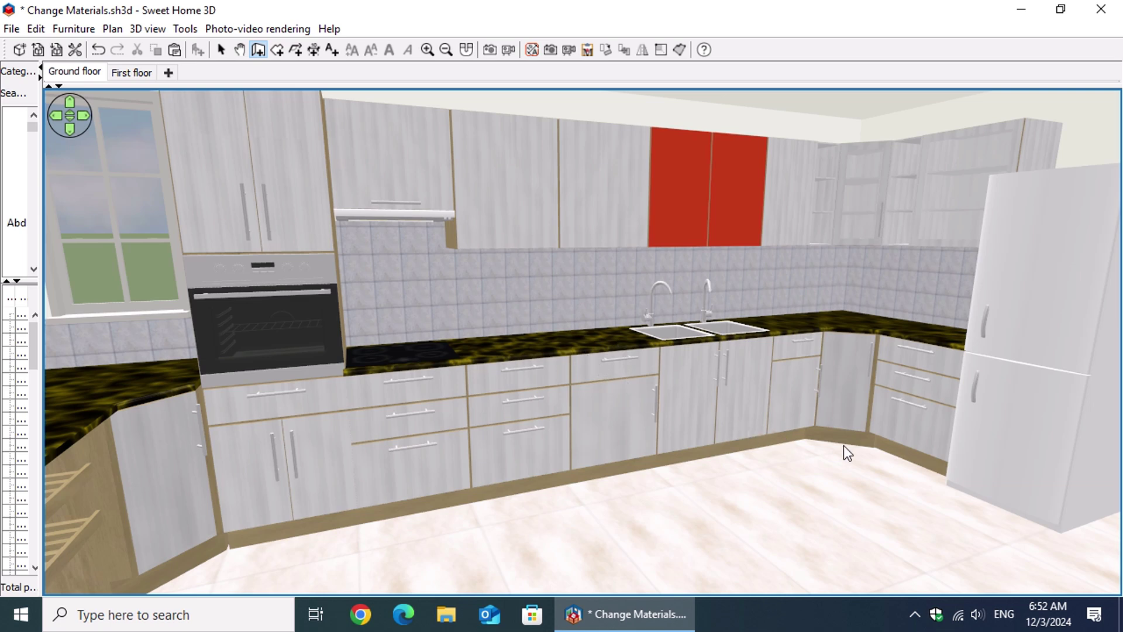
pyautogui.scroll(-5, 867, 458)
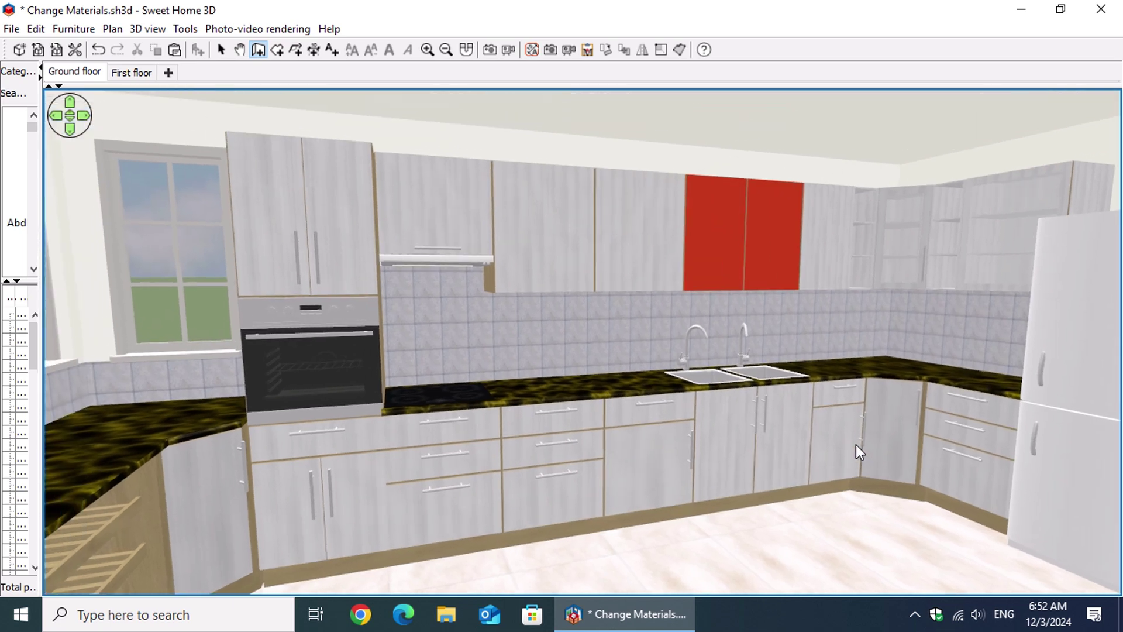
pyautogui.moveTo(855, 444); pyautogui.dragTo(211, 571)
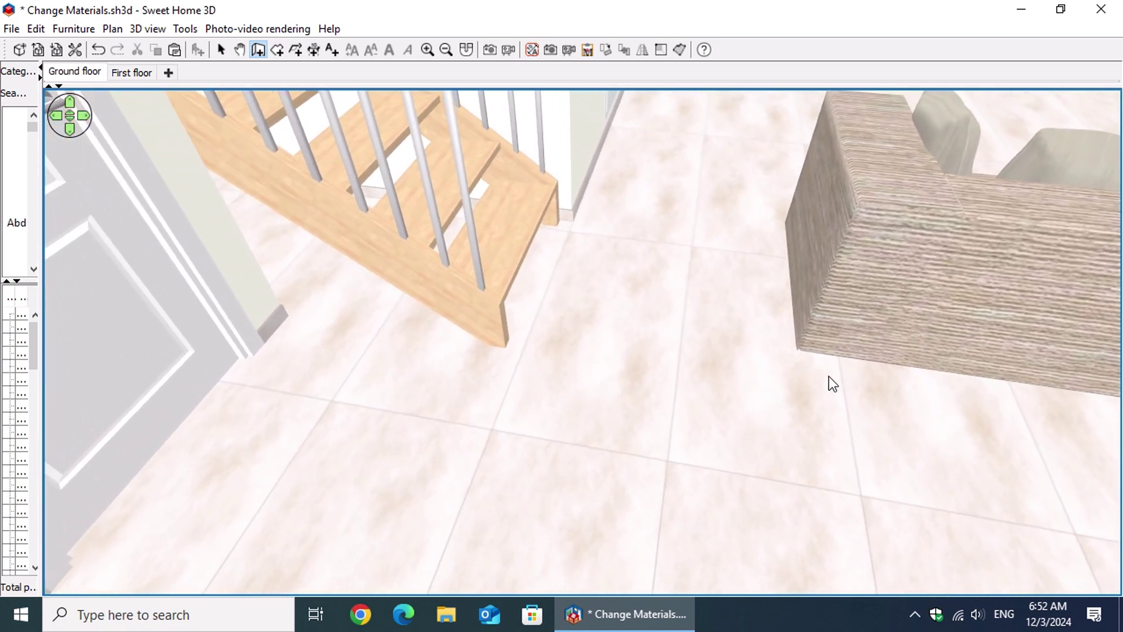
pyautogui.moveTo(836, 373); pyautogui.dragTo(385, 269)
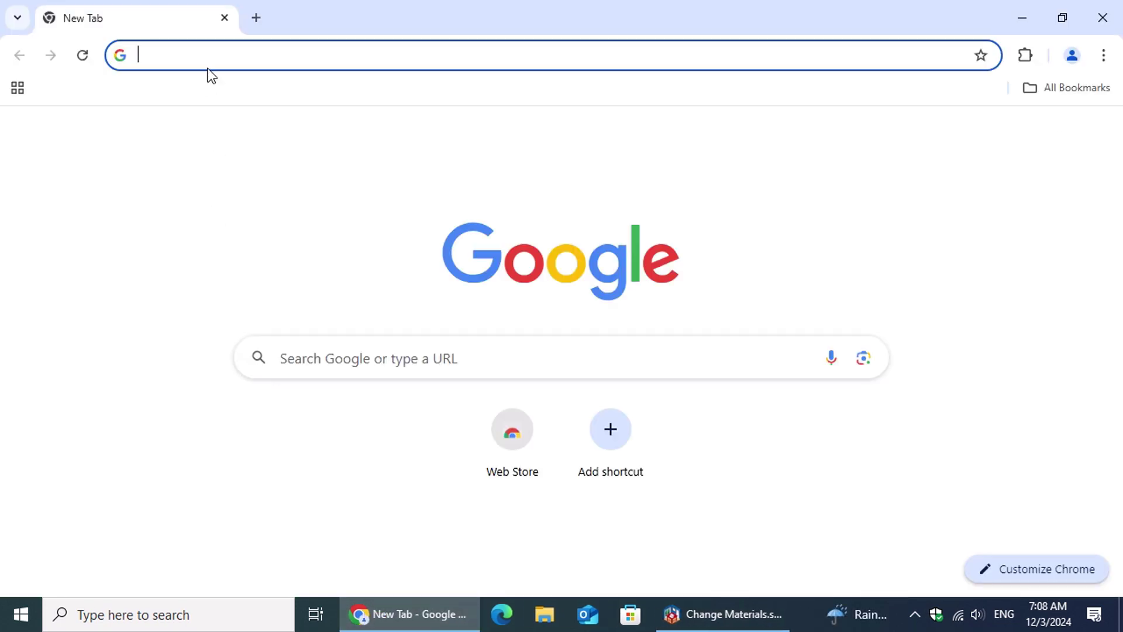
# Step: Search the web for "sweet home 3d" and open the official Sweet Home 3D website
pyautogui.click(209, 54)
pyautogui.write('sweet')
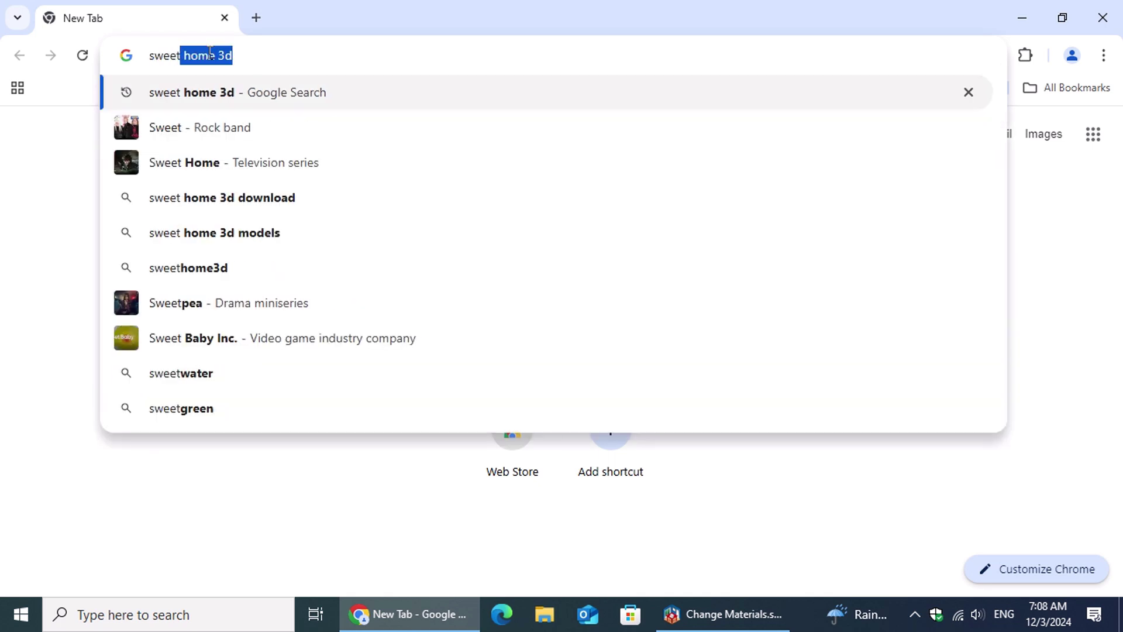
pyautogui.press('Return')
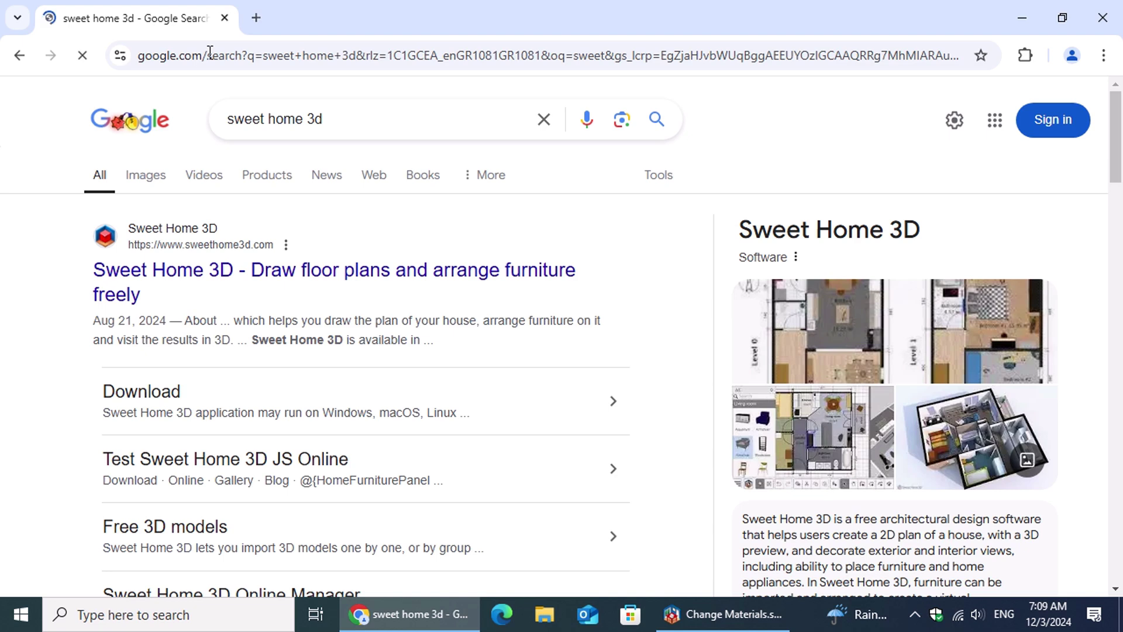
pyautogui.click(446, 280)
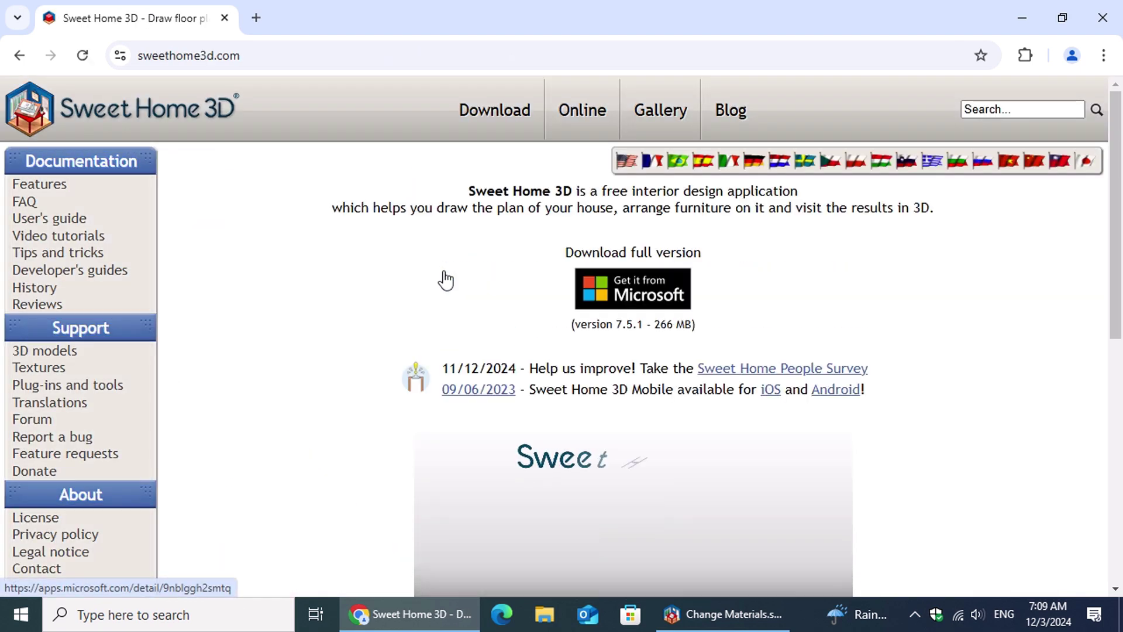
# Step: From the site's Plug-ins and tools page, open the Plug-ins Contributions tracker on SourceForge and accept the privacy notice
pyautogui.scroll(-8, 478, 250)
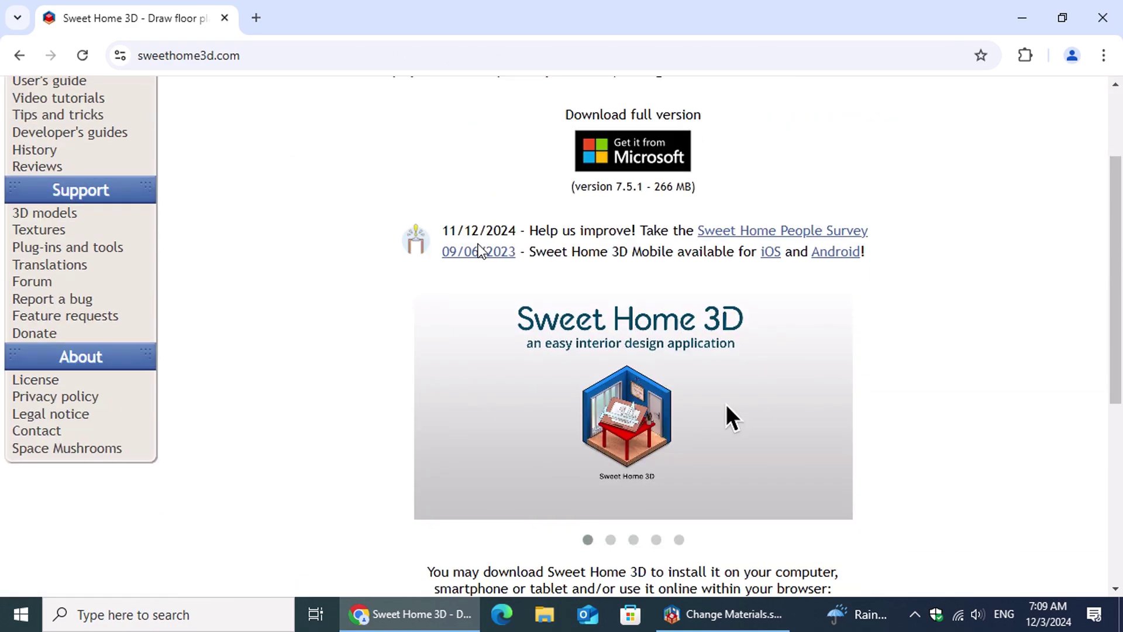
pyautogui.scroll(8, 479, 250)
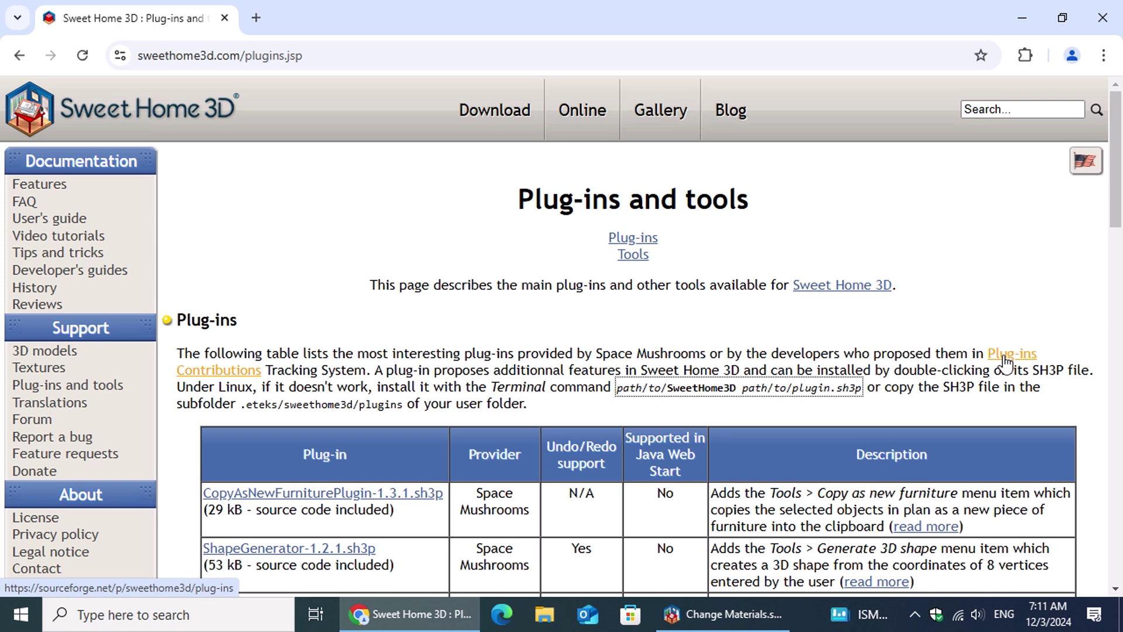
pyautogui.click(1003, 356)
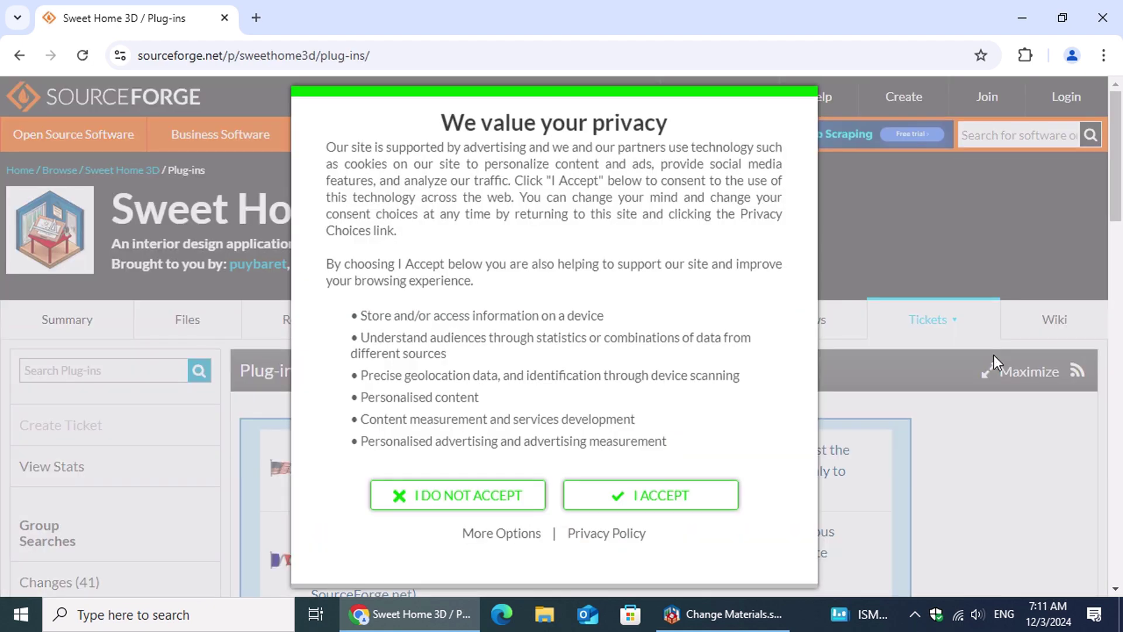
pyautogui.click(667, 494)
# Step: Find General Change Texture Plugin in the contributed plug-ins list and open its page
pyautogui.scroll(-5, 894, 471)
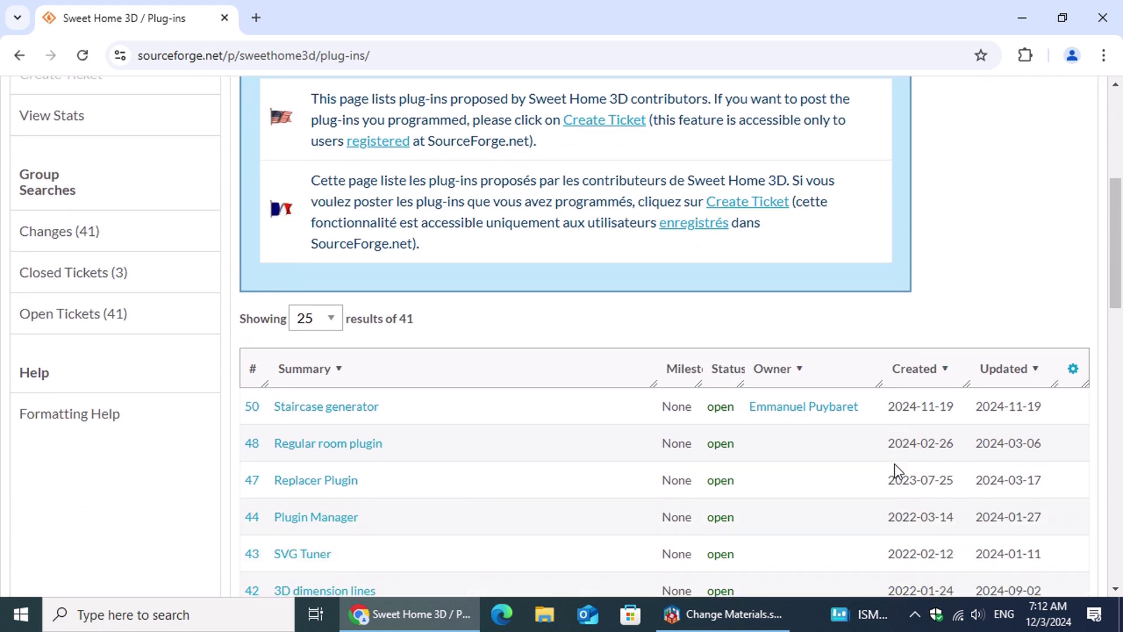
pyautogui.scroll(1, 895, 471)
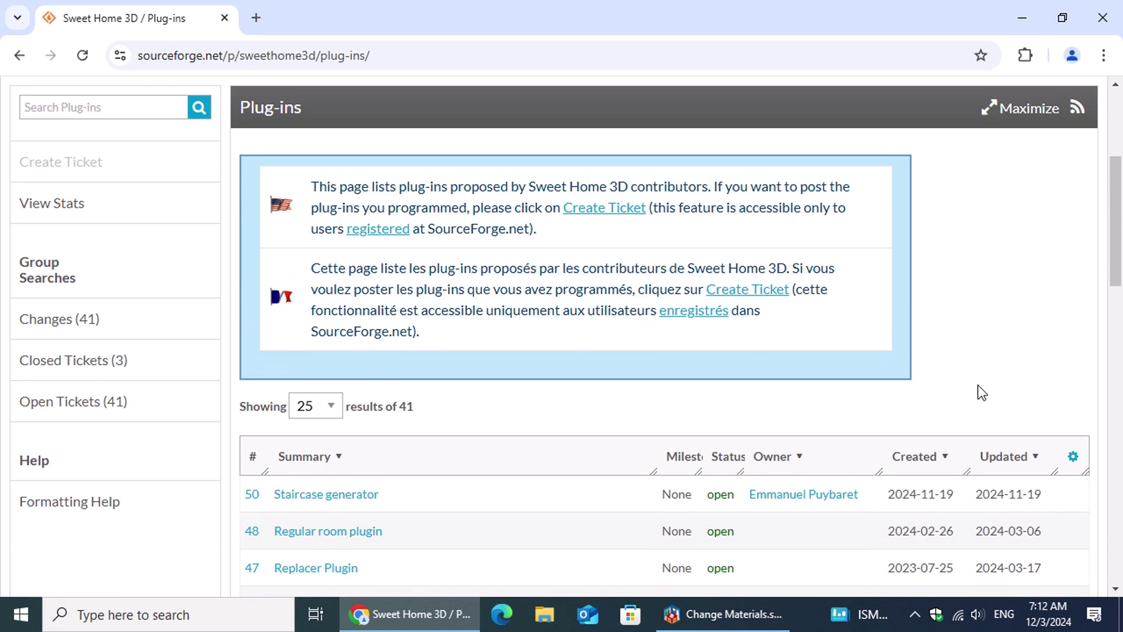
pyautogui.scroll(-5, 978, 384)
pyautogui.scroll(-6, 979, 385)
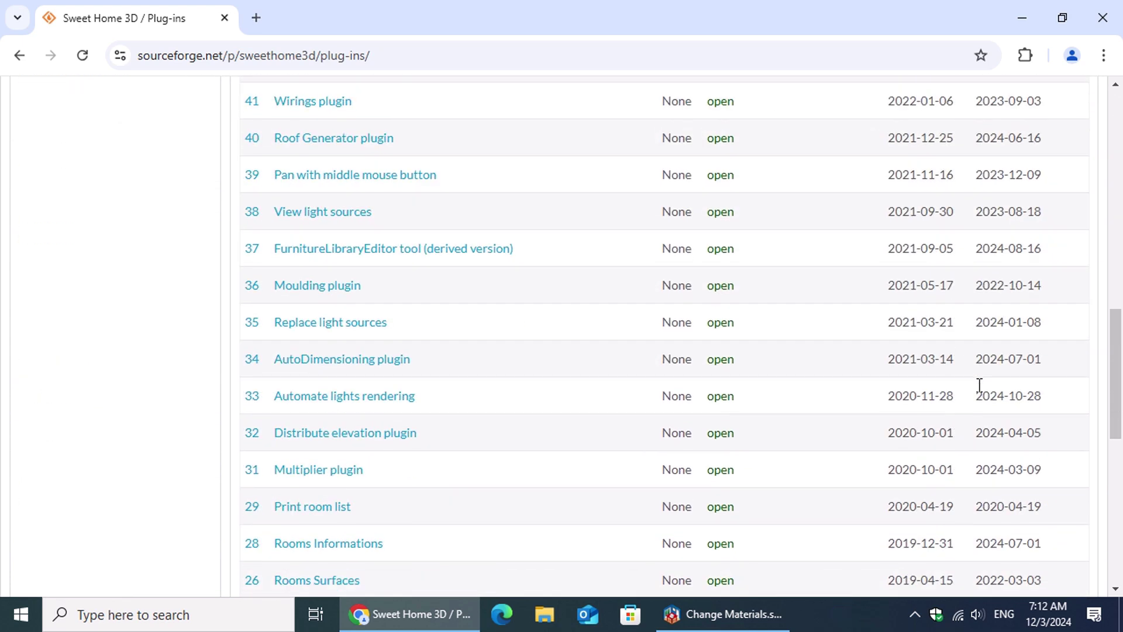
pyautogui.scroll(-5, 978, 384)
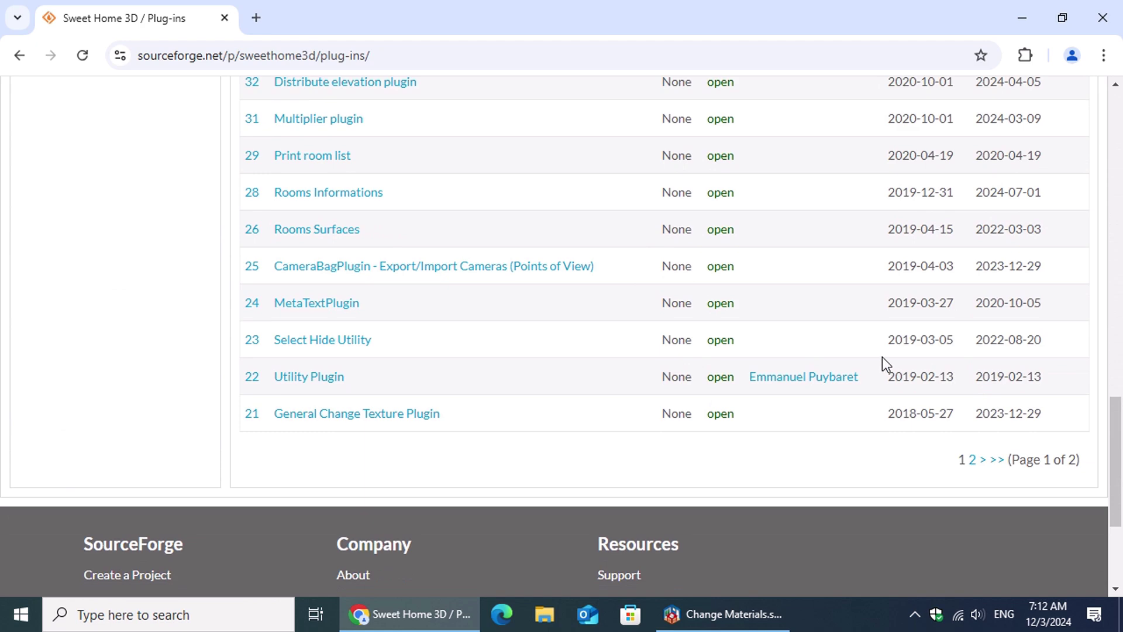
pyautogui.click(393, 420)
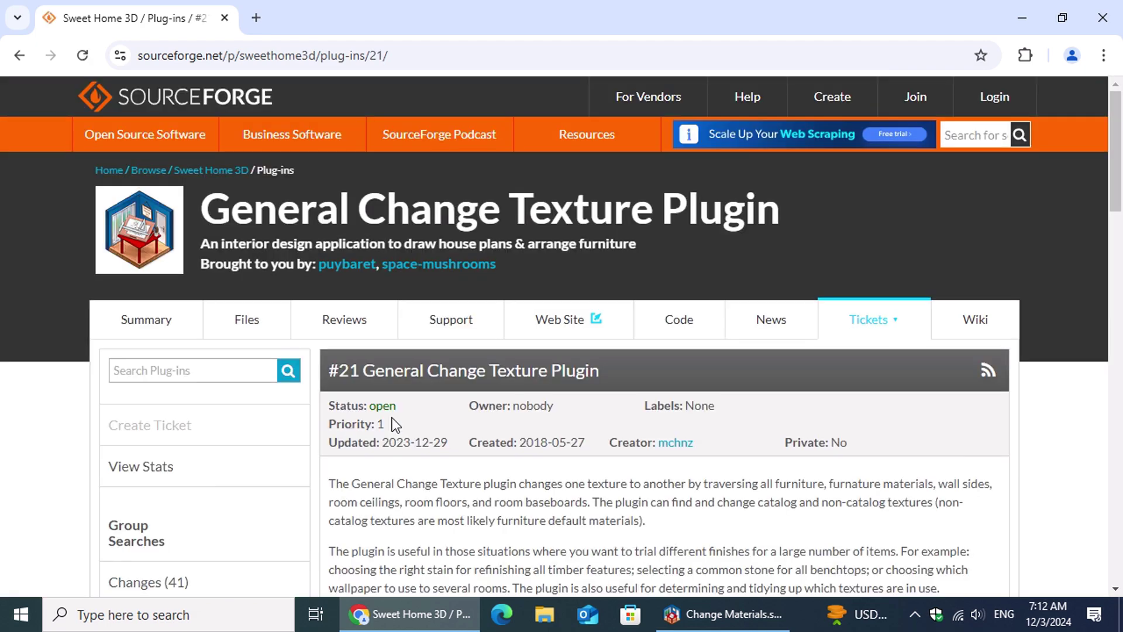
# Step: Download the GeneralChangeTexturePlugin-1.0.jar attachment from the plug-in's page
pyautogui.scroll(-6, 904, 469)
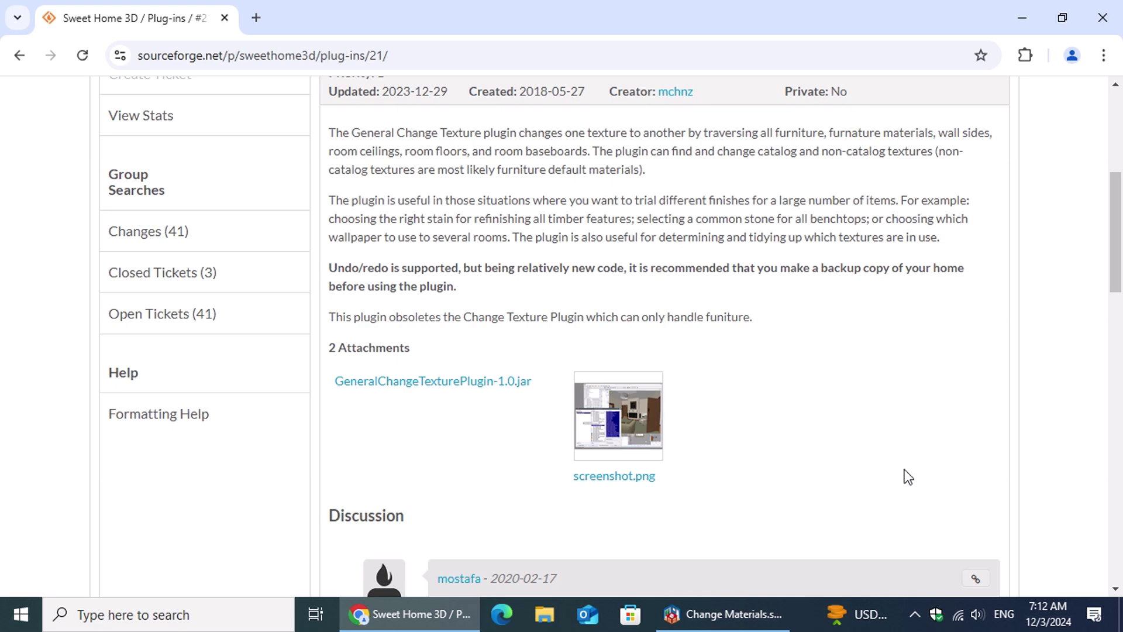
pyautogui.scroll(1, 548, 191)
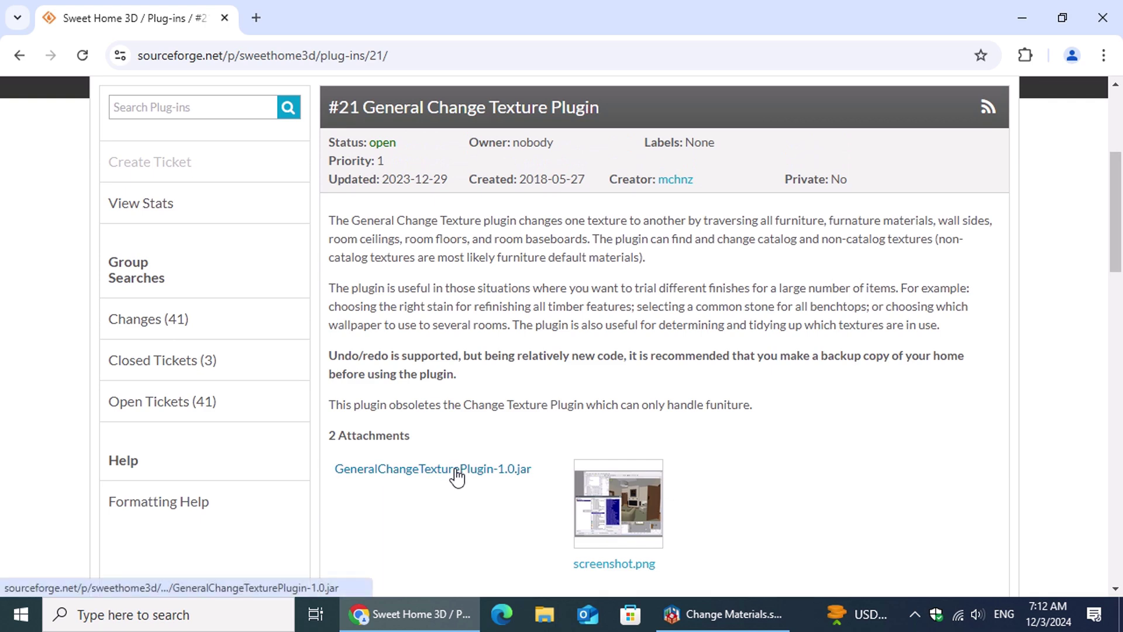
pyautogui.click(457, 473)
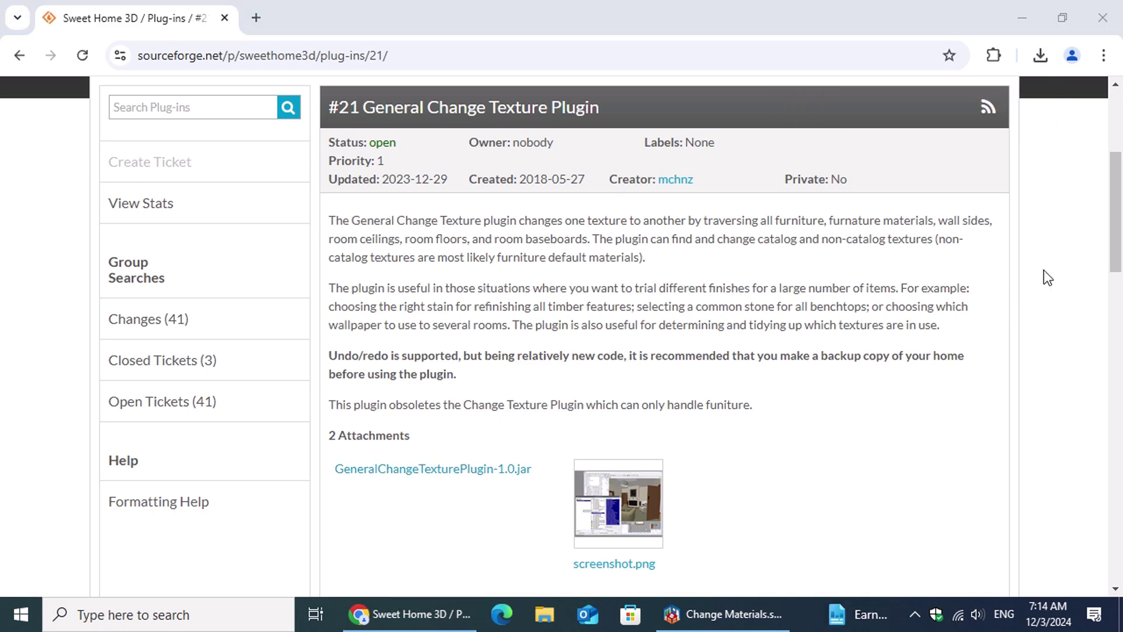
# Step: Show the downloaded GeneralChangeTexturePlugin-1.0.jar in its folder and cut the file
pyautogui.click(1043, 64)
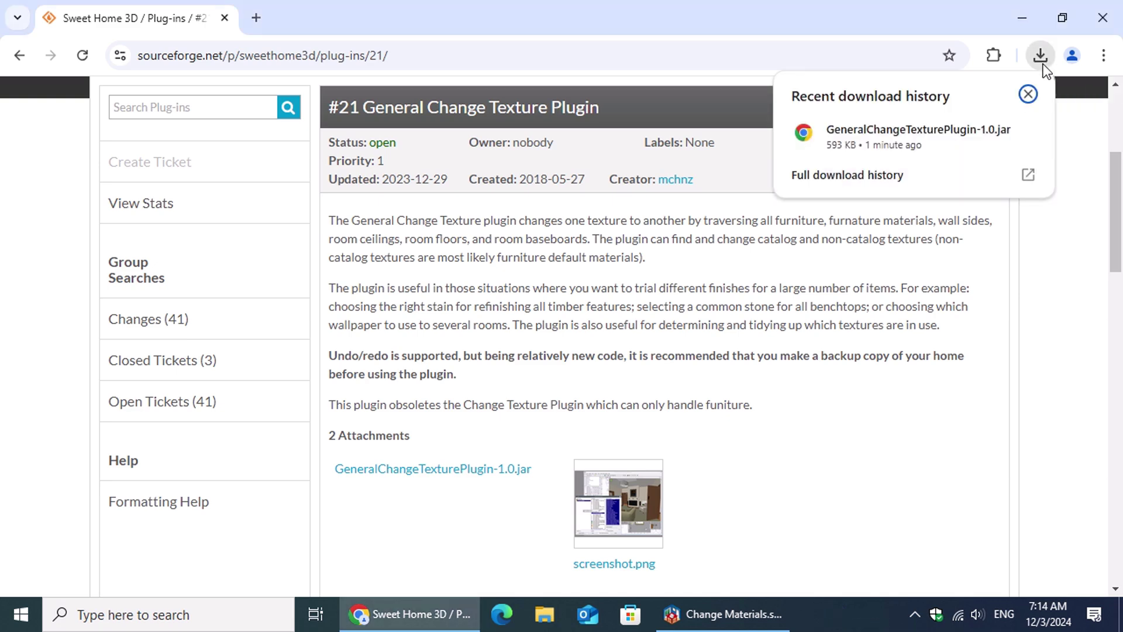
pyautogui.moveTo(948, 136)
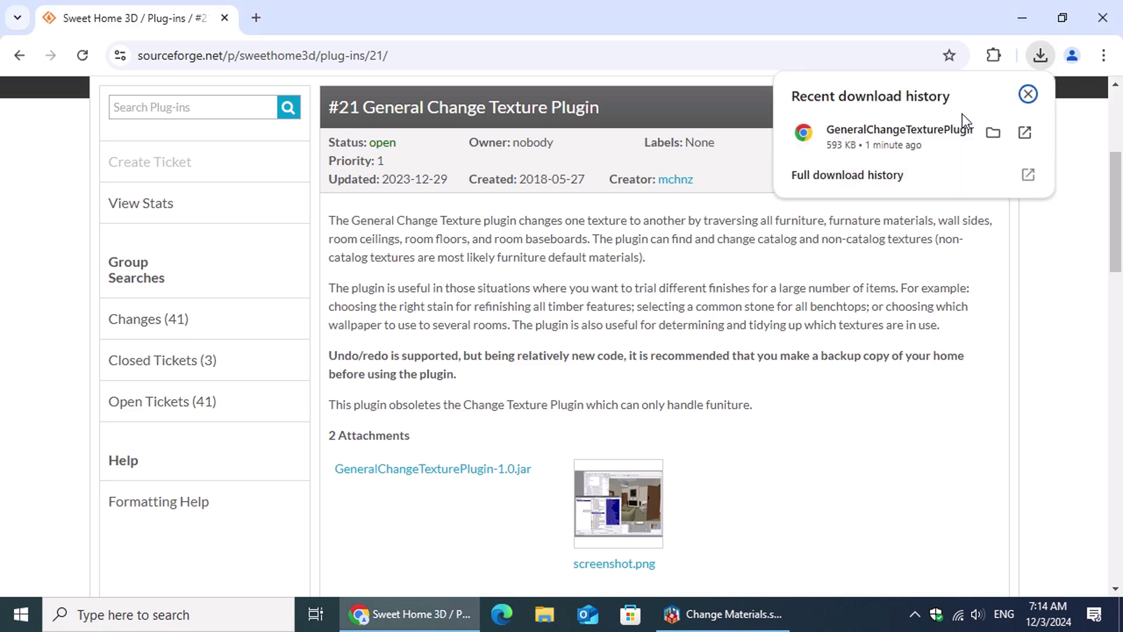
pyautogui.click(993, 134)
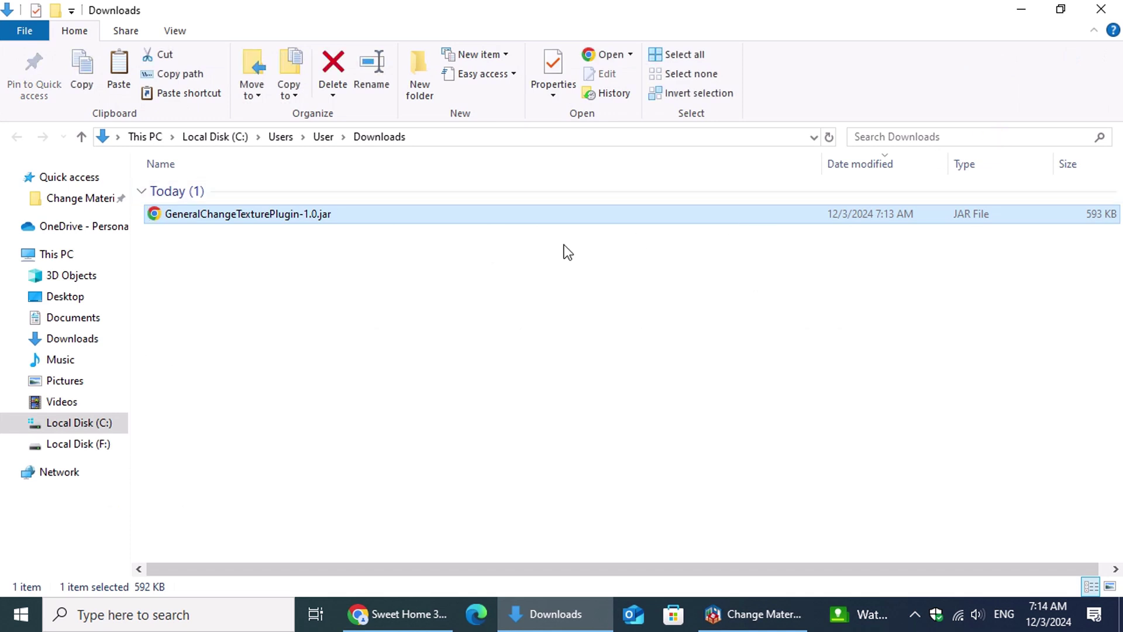
pyautogui.rightClick(217, 217)
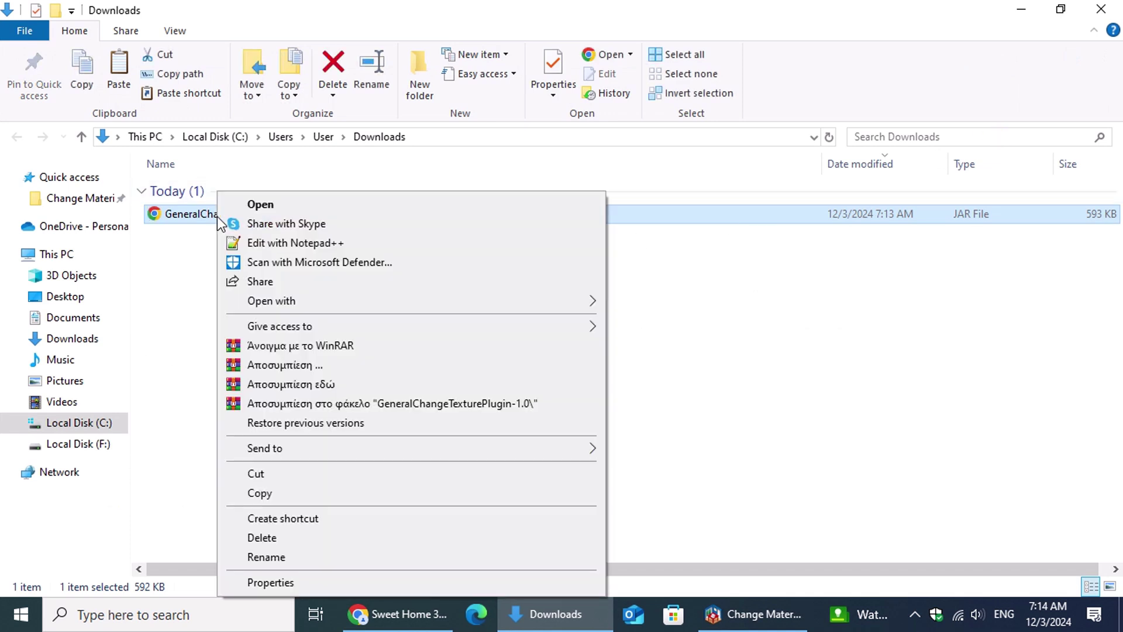
pyautogui.click(297, 472)
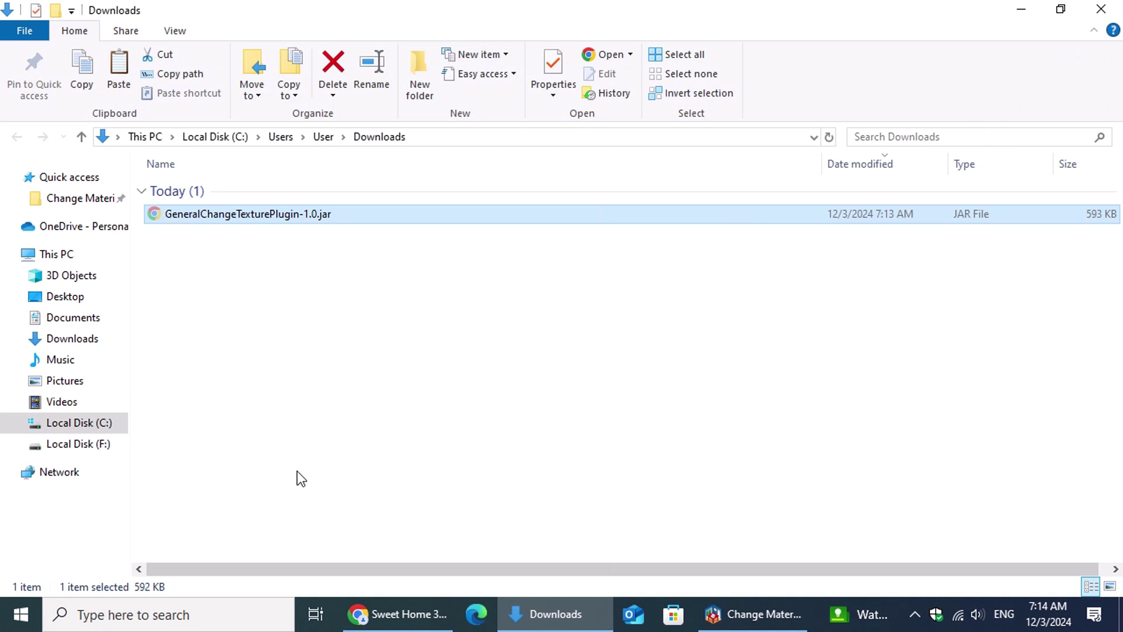
# Step: Open the User folder under Users on Local Disk (C:) and turn on the display of hidden items
pyautogui.click(96, 432)
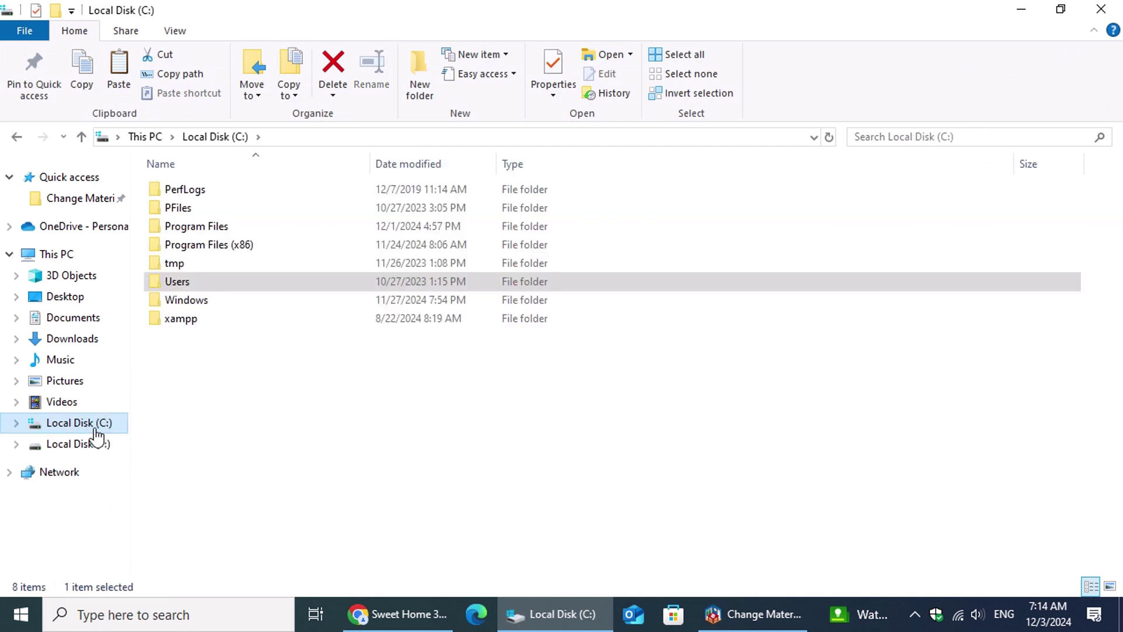
pyautogui.doubleClick(208, 281)
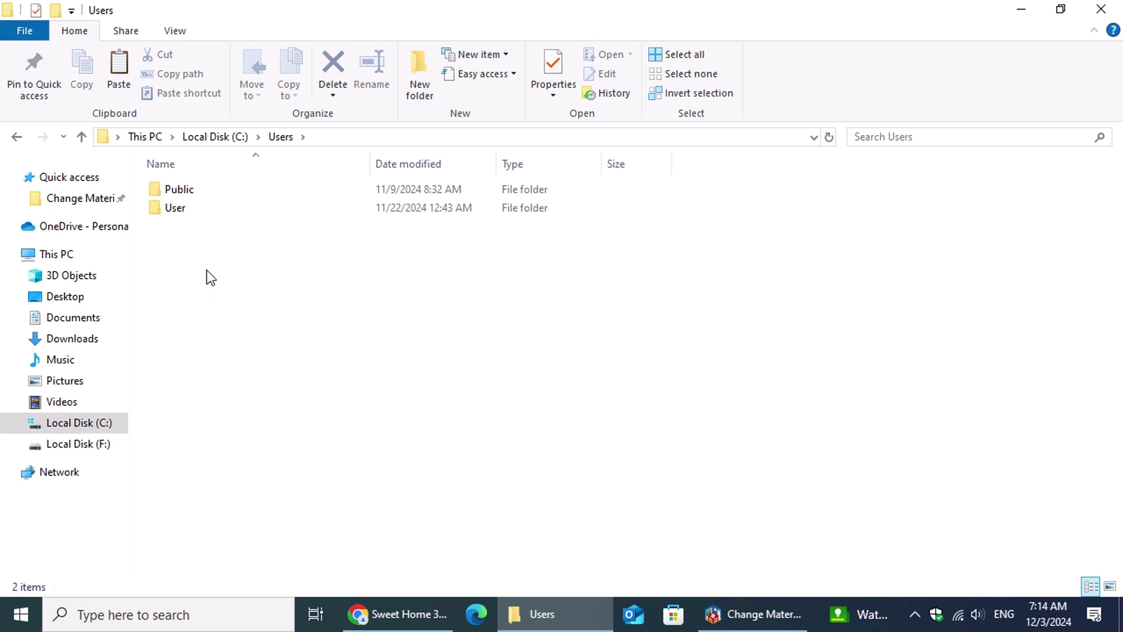
pyautogui.click(181, 218)
pyautogui.doubleClick(181, 218)
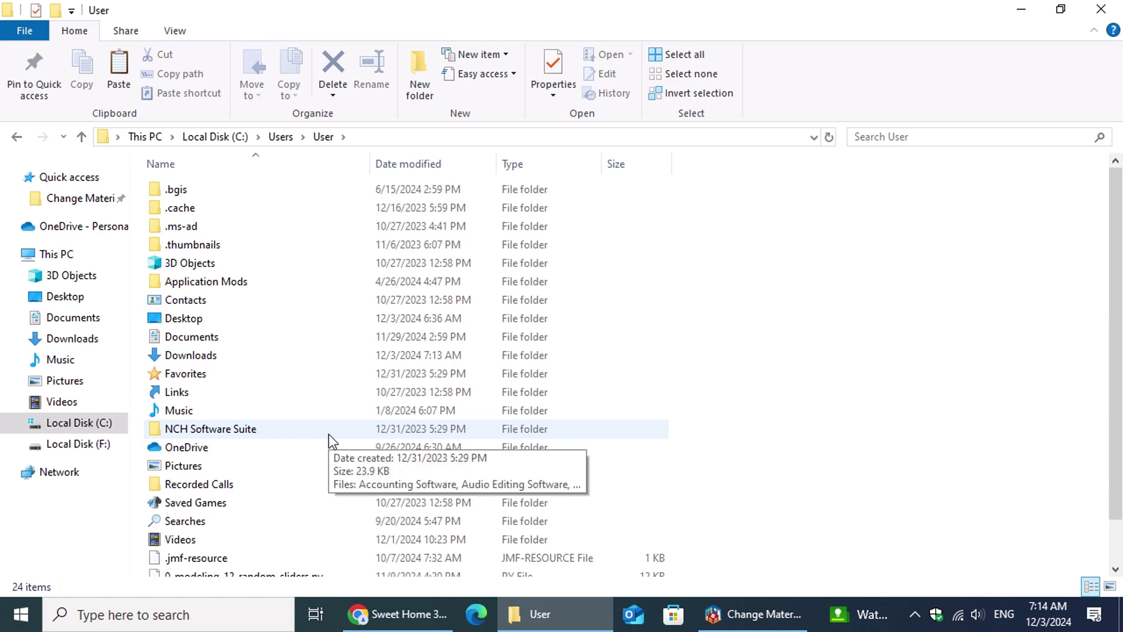
pyautogui.click(175, 31)
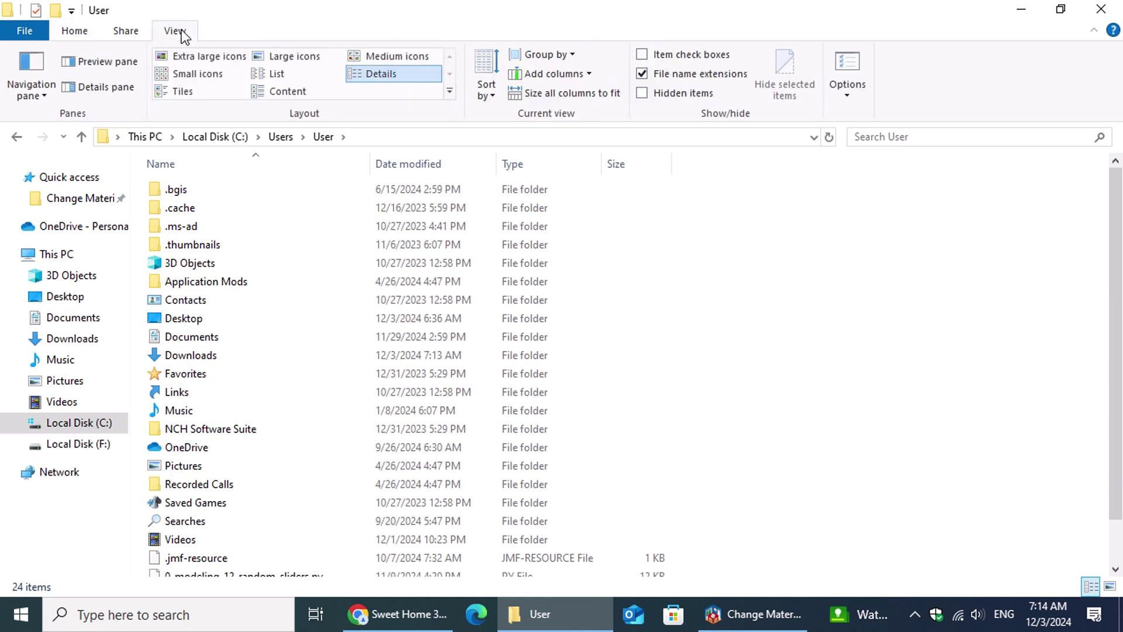
pyautogui.click(643, 92)
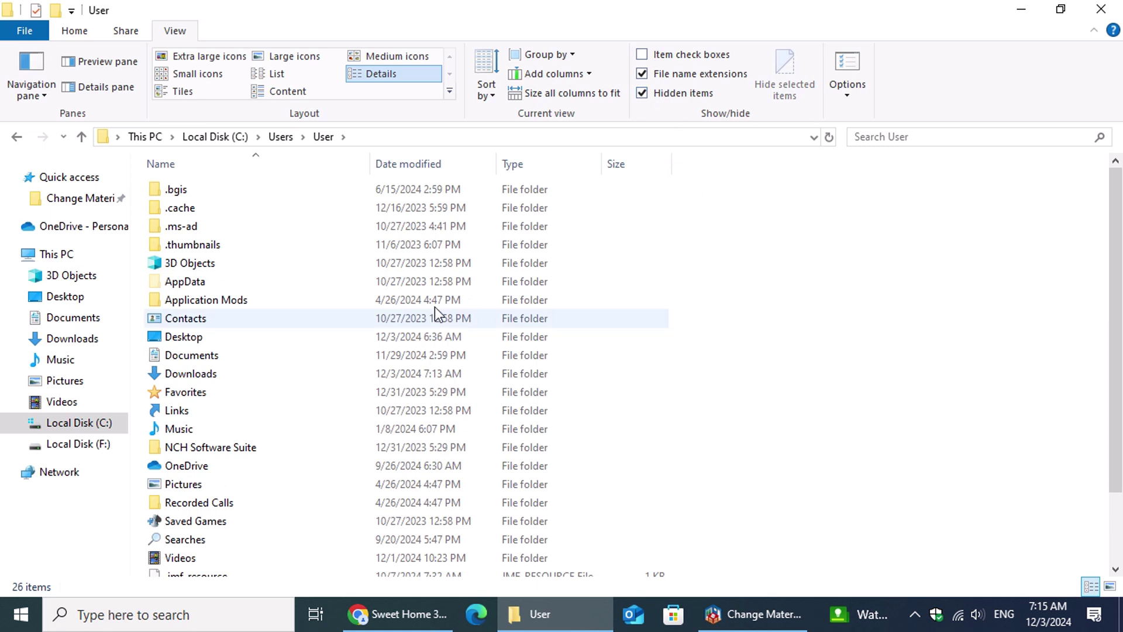
# Step: Paste the cut plug-in file into the AppData\Roaming\eTeks\Sweet Home 3D\plugins folder
pyautogui.doubleClick(217, 281)
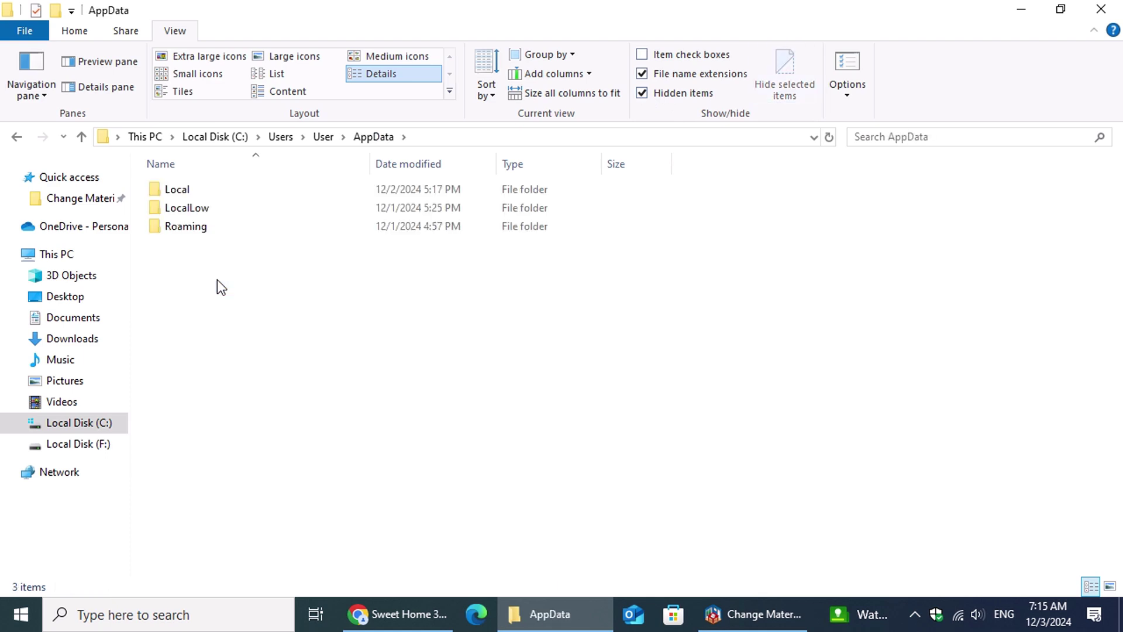
pyautogui.doubleClick(228, 230)
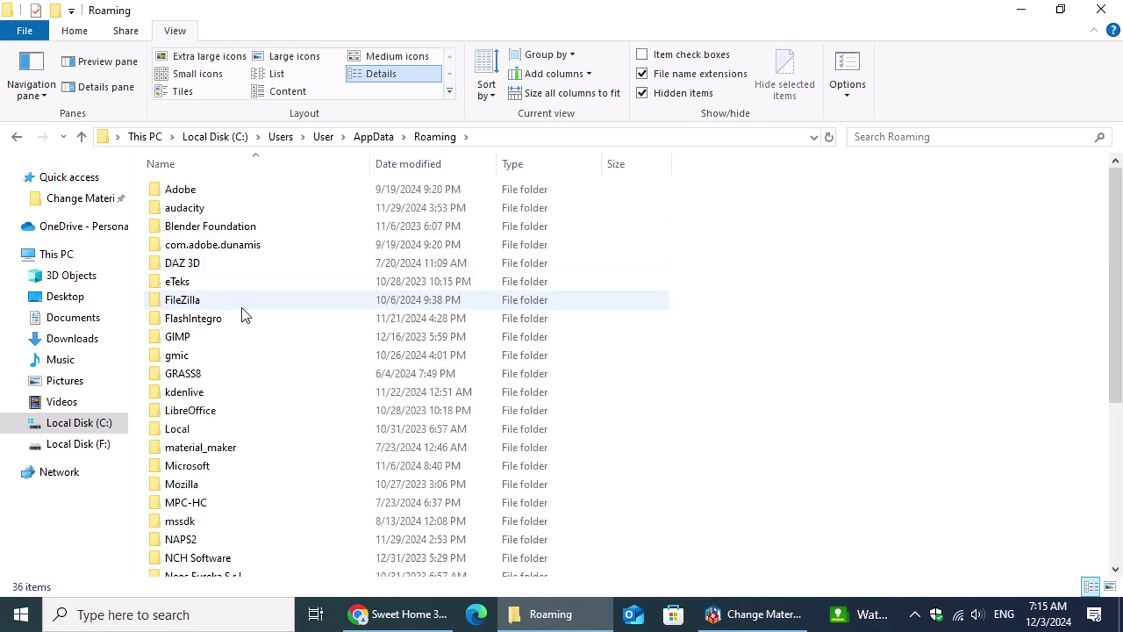
pyautogui.doubleClick(211, 284)
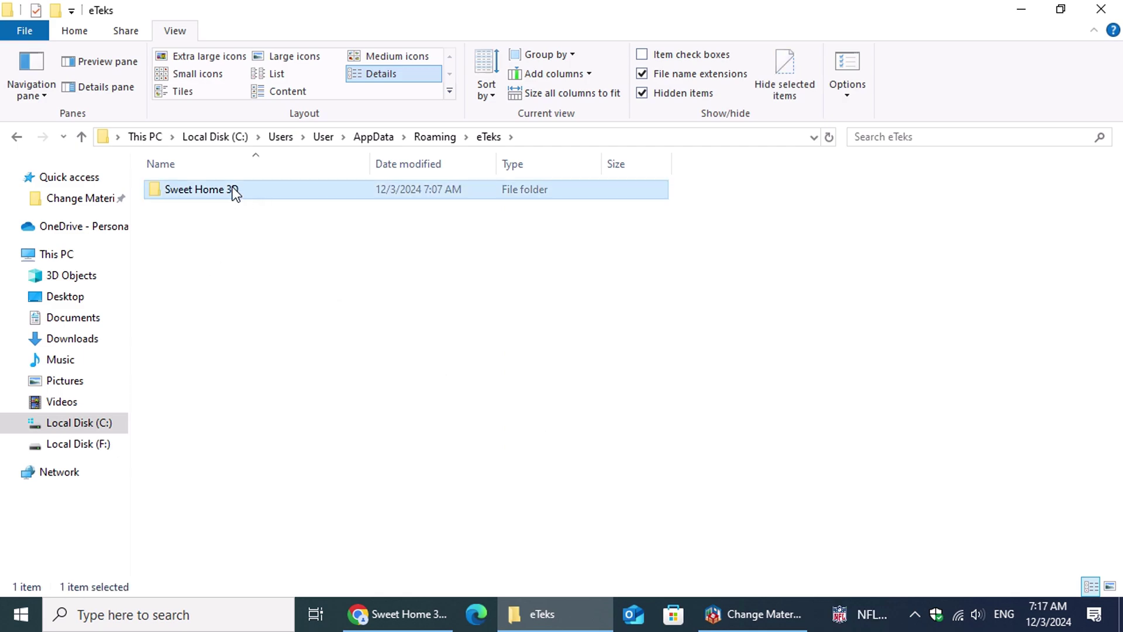
pyautogui.doubleClick(233, 188)
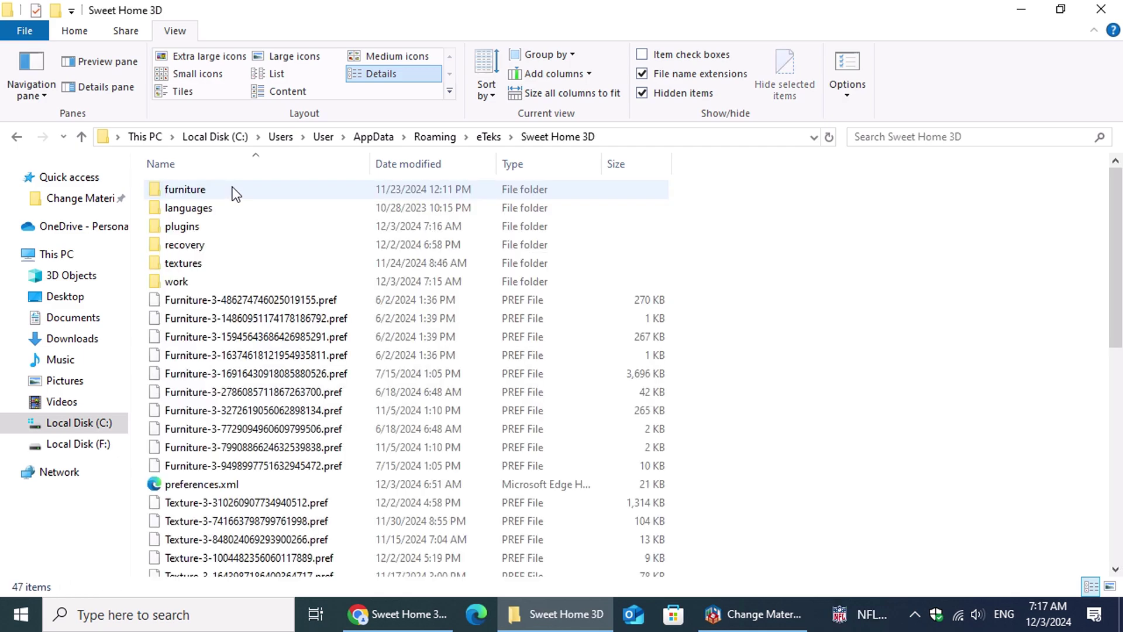
pyautogui.doubleClick(240, 226)
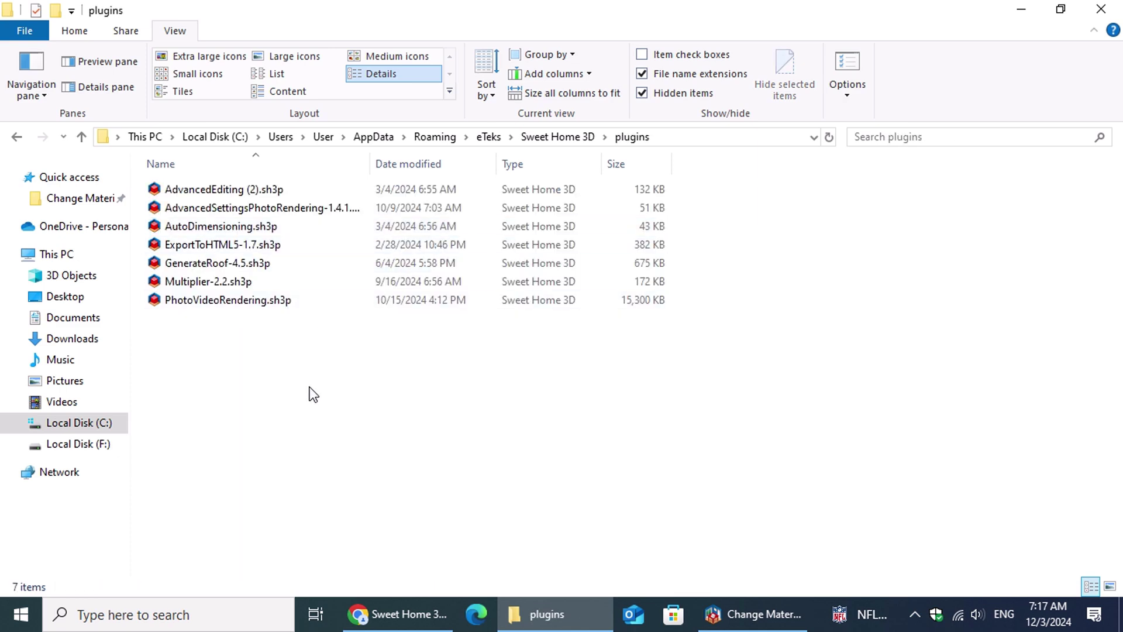
pyautogui.rightClick(443, 383)
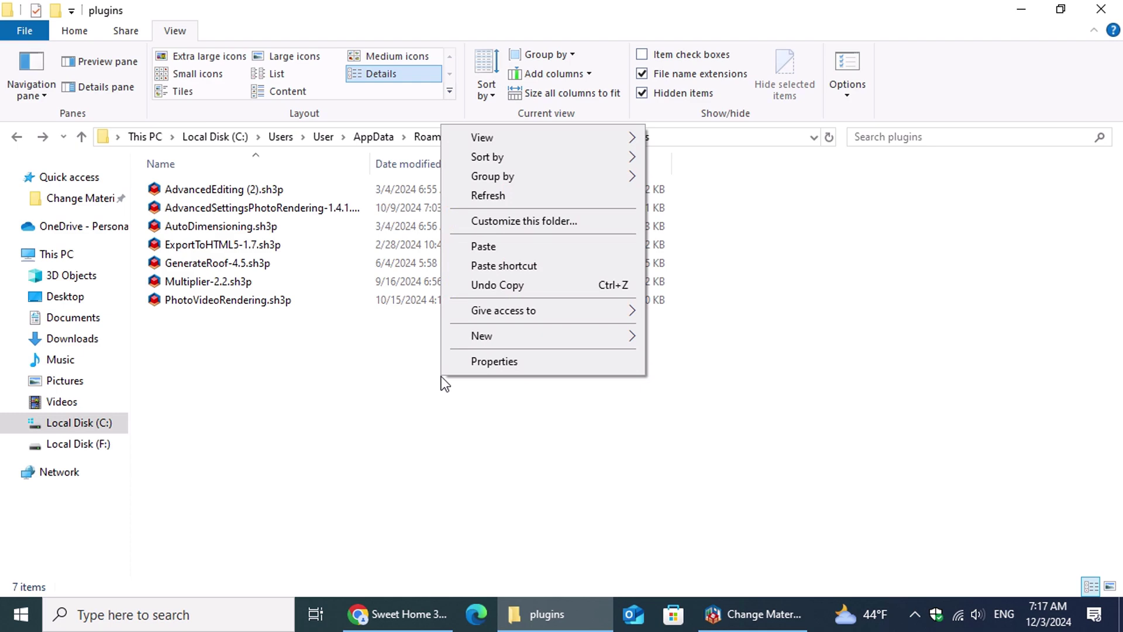
pyautogui.click(552, 250)
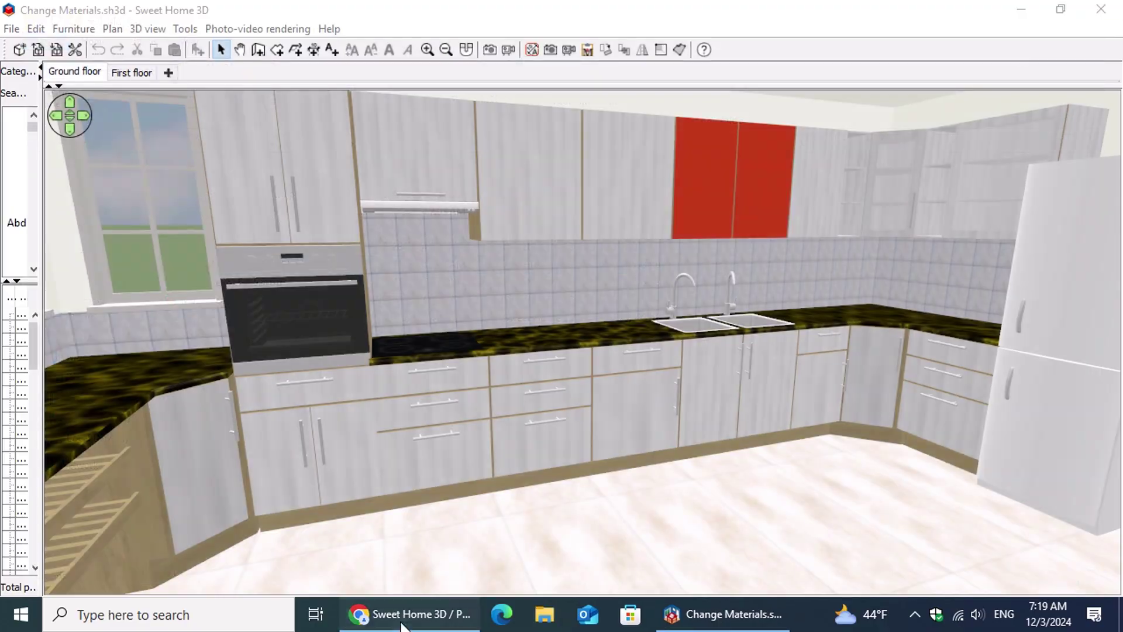
# Step: Switch to the Chrome window and close it to return to the Sweet Home 3D project
pyautogui.click(402, 614)
pyautogui.click(1112, 13)
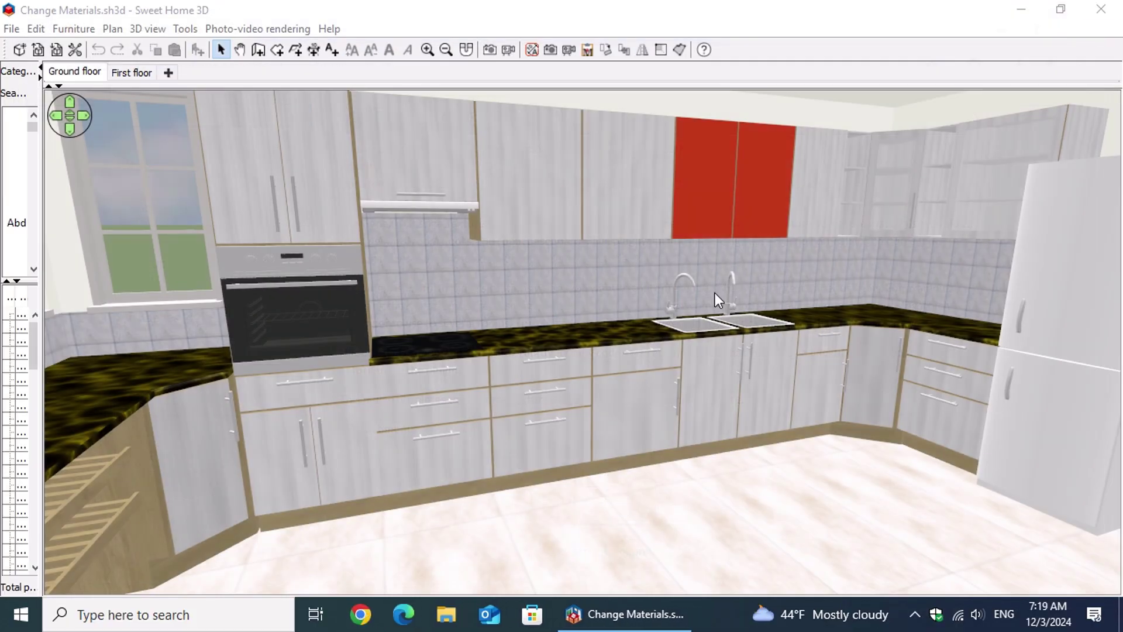
# Step: Restart Sweet Home 3D, maximize its window and reopen the recent Change Materials project
pyautogui.click(1100, 10)
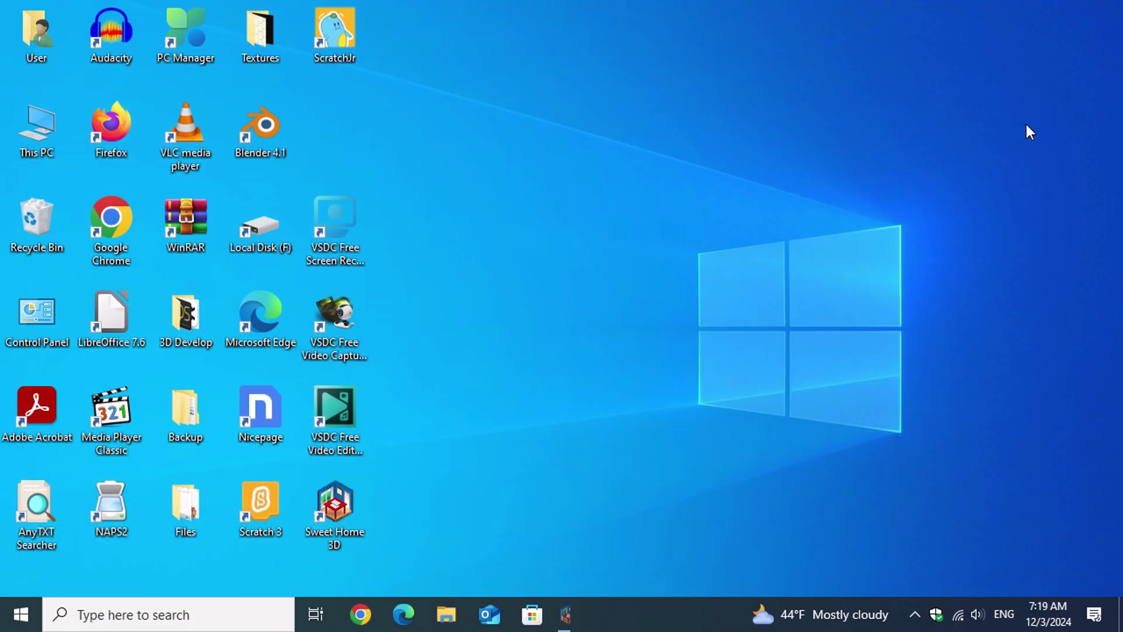
pyautogui.doubleClick(331, 508)
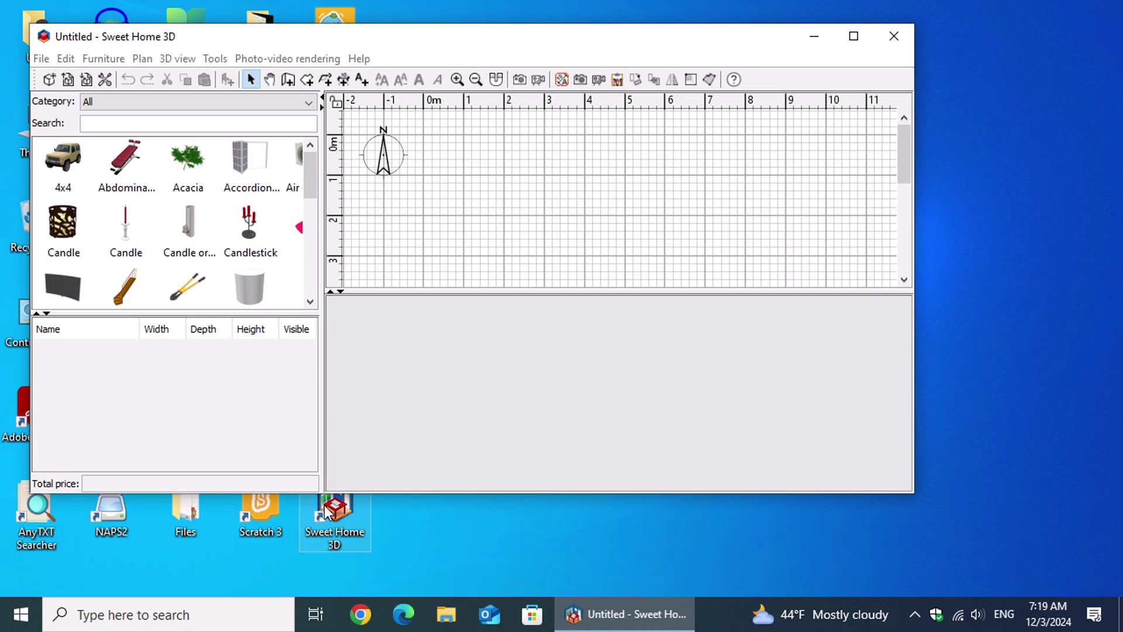
pyautogui.click(852, 35)
pyautogui.click(11, 28)
pyautogui.moveTo(73, 104)
pyautogui.click(238, 107)
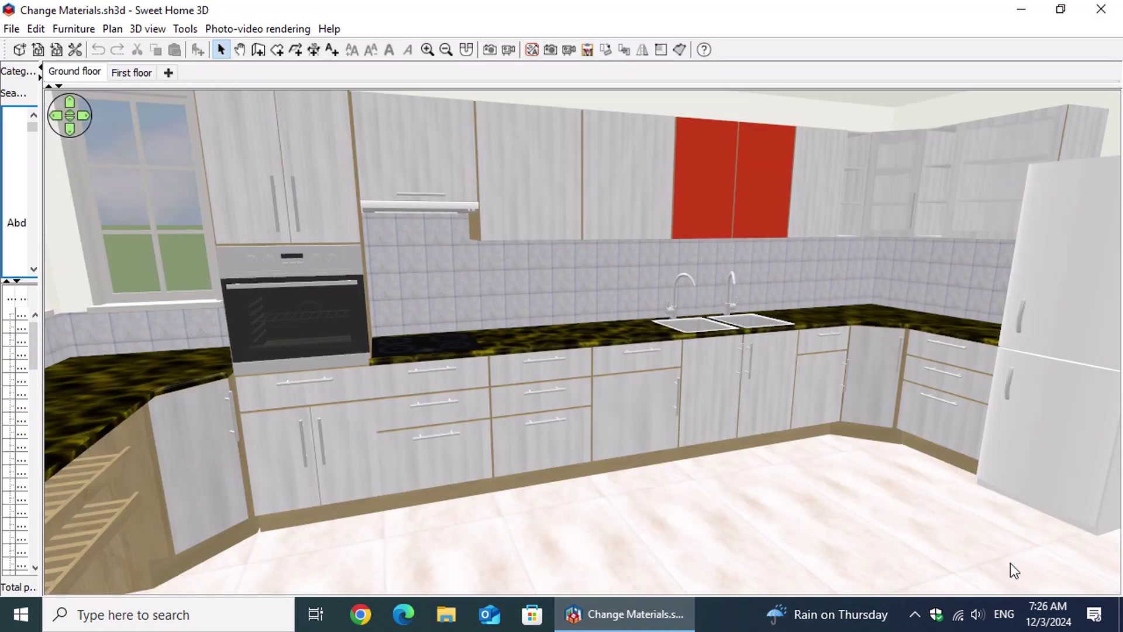
# Step: Open the Change textures (v1.0) tool and resize and move its window so the kitchen cabinets stay visible
pyautogui.click(185, 28)
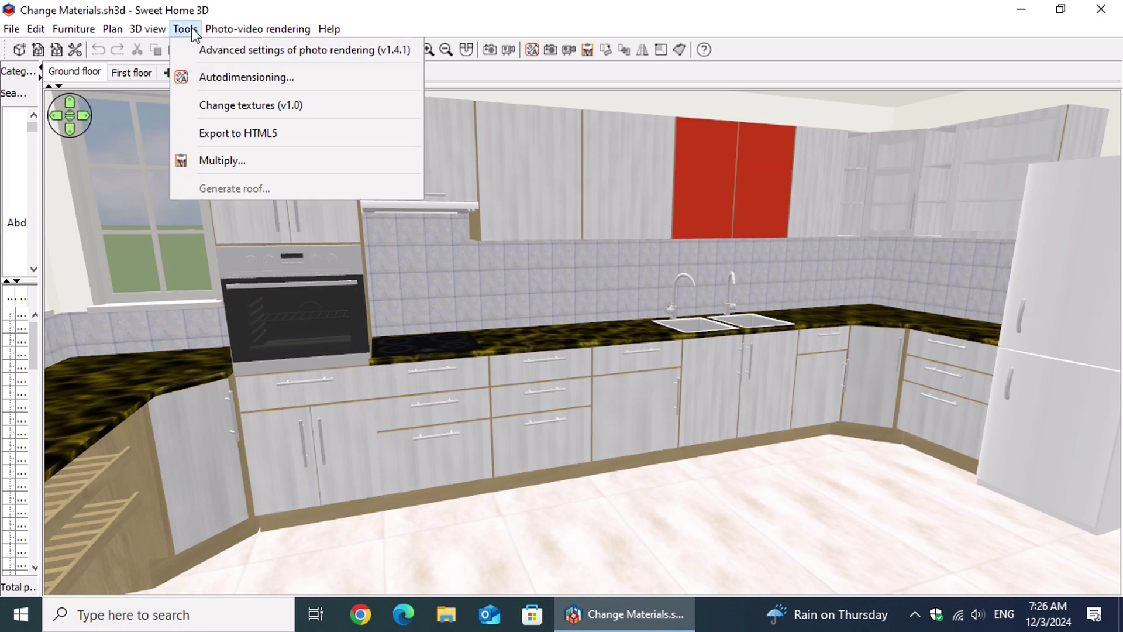
pyautogui.click(324, 106)
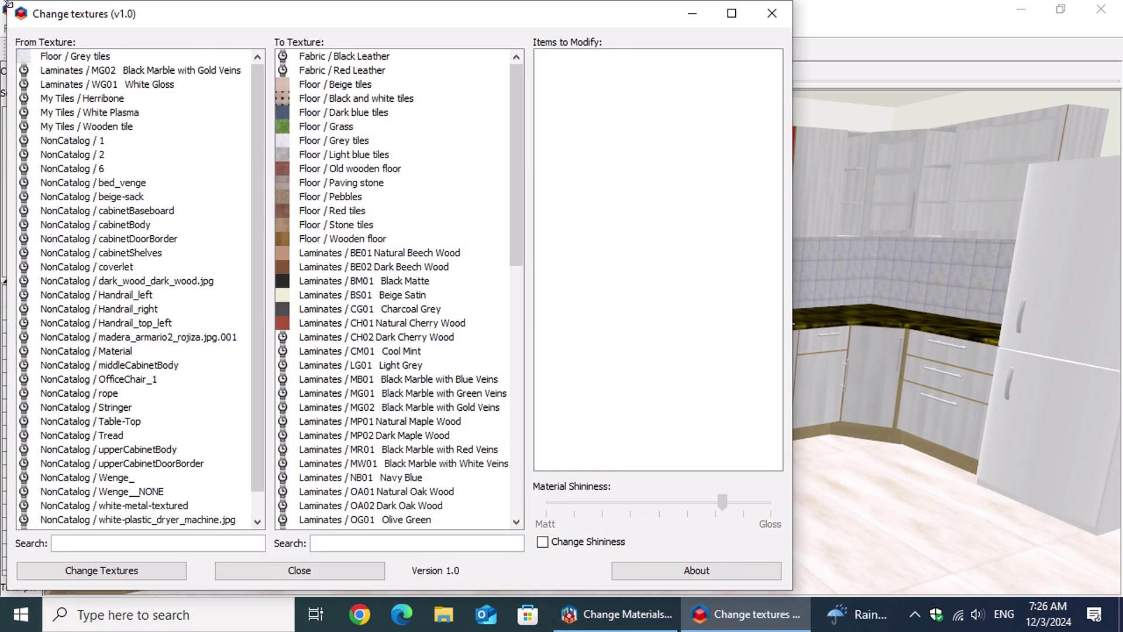
pyautogui.moveTo(8, 2); pyautogui.dragTo(218, 91)
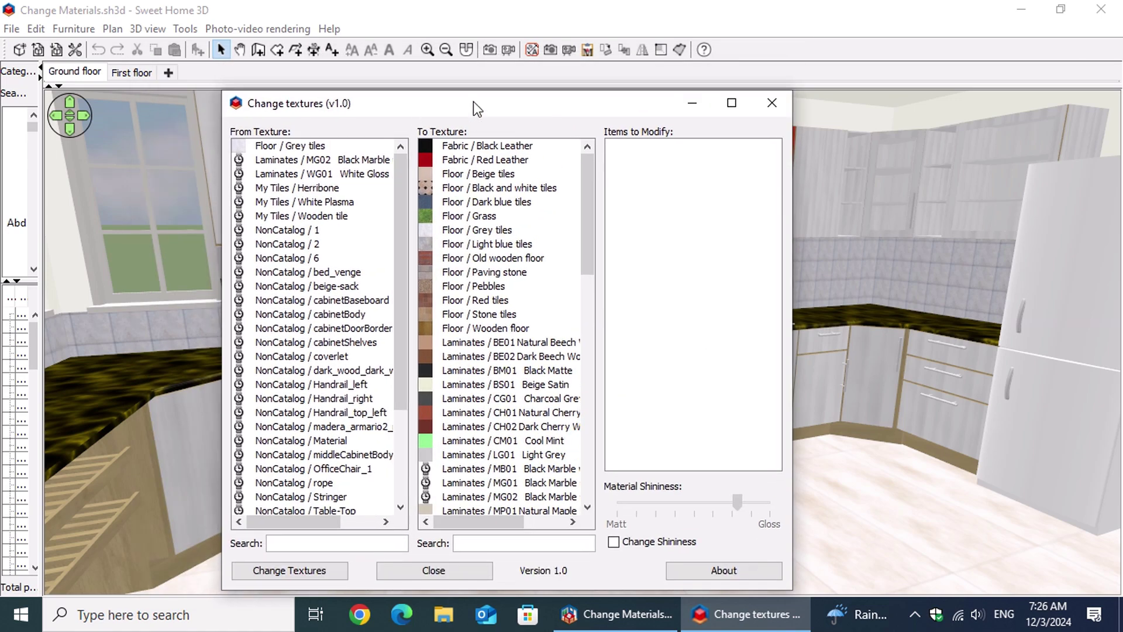
pyautogui.moveTo(472, 101); pyautogui.dragTo(710, 89)
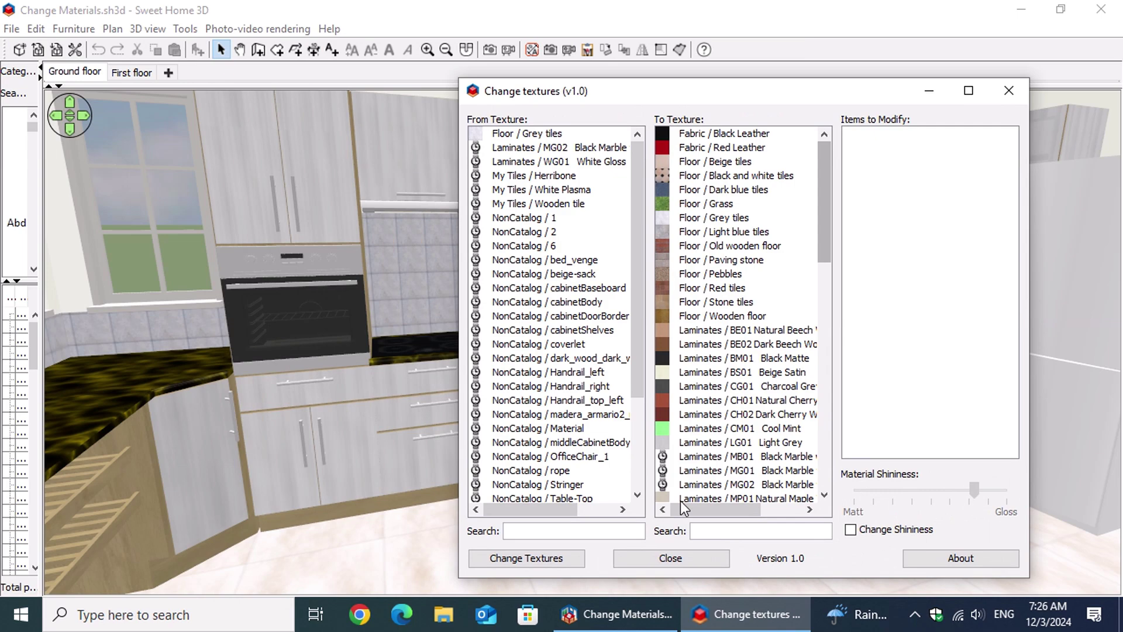
# Step: Search the source textures for "Wh", choose Laminates / WG01 White Gloss and select all the cabinet items that use it
pyautogui.click(588, 532)
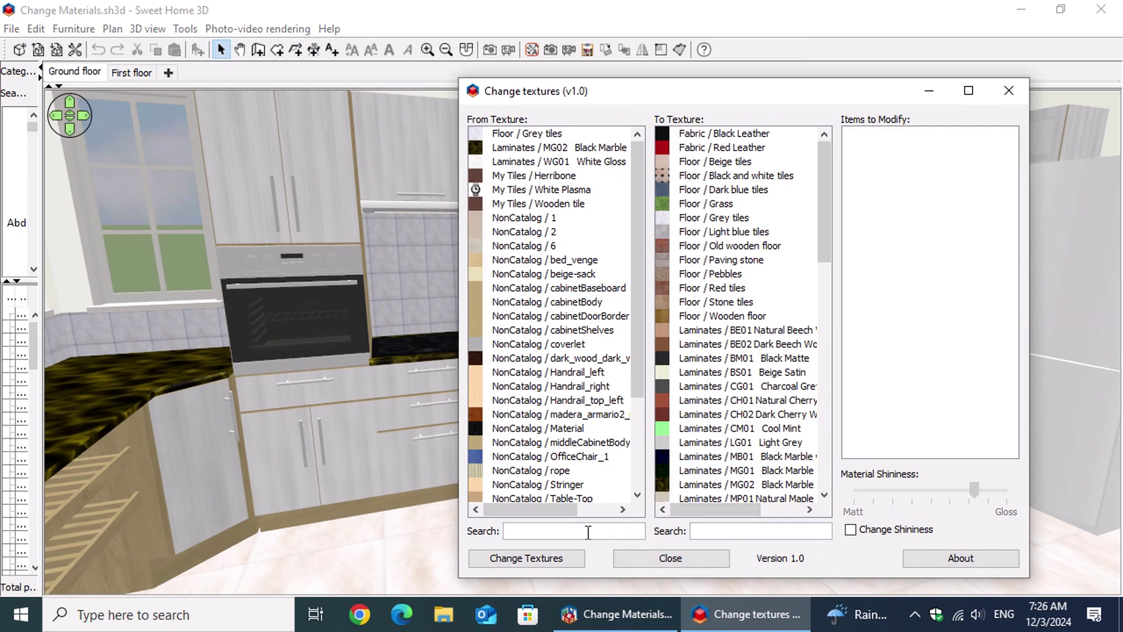
pyautogui.write('Wh')
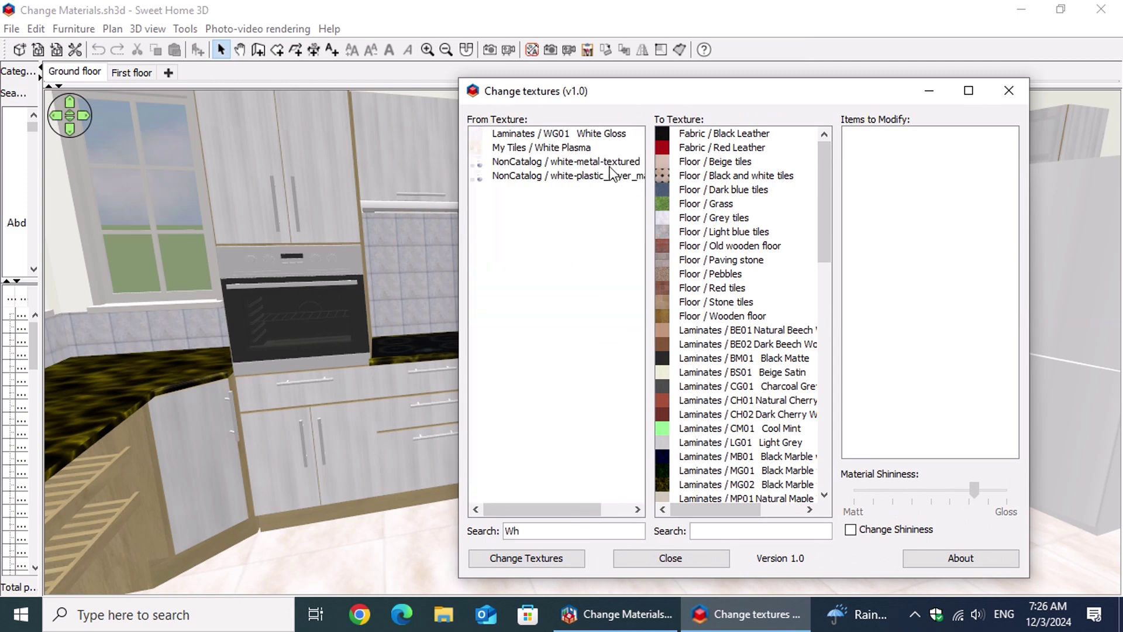
pyautogui.click(619, 135)
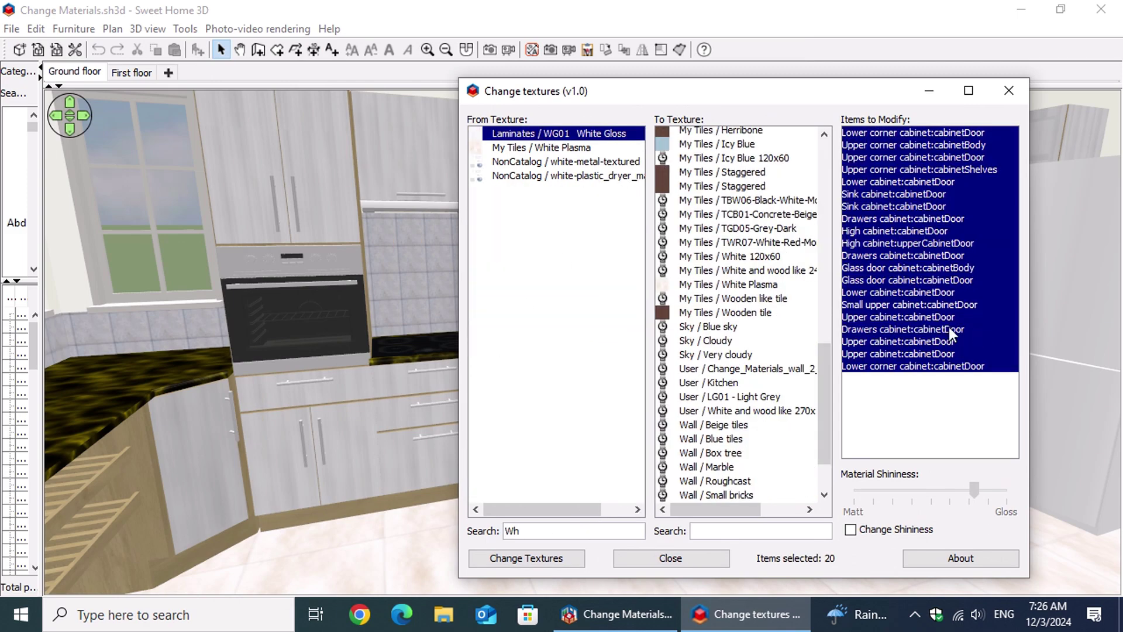
pyautogui.click(921, 134)
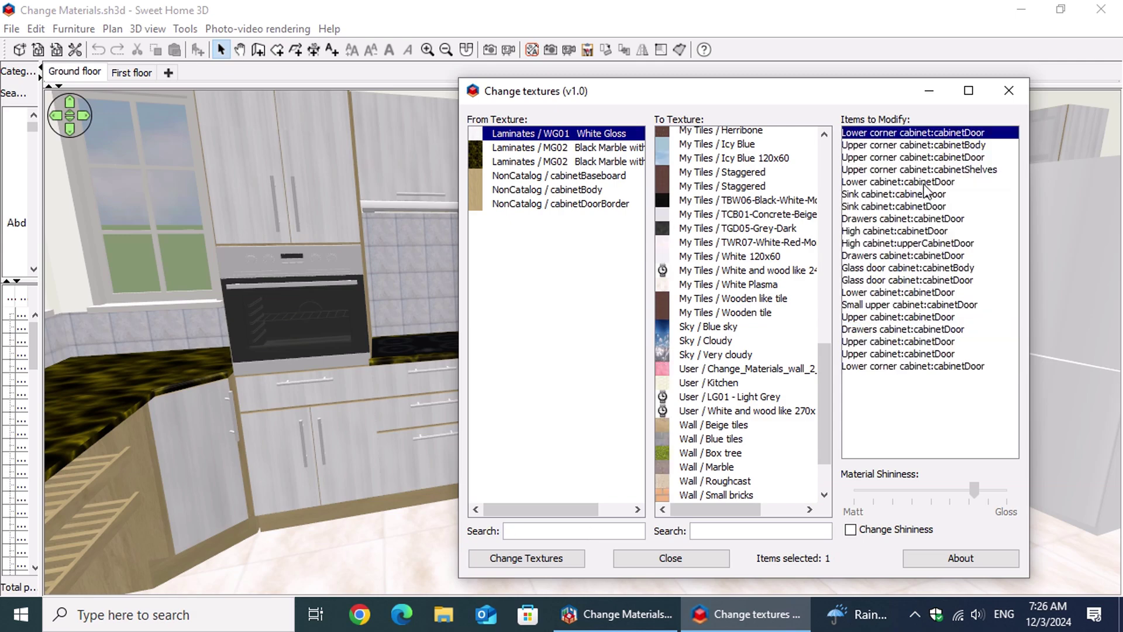
pyautogui.keyDown('shift'); pyautogui.click(901, 367); pyautogui.keyUp('shift')
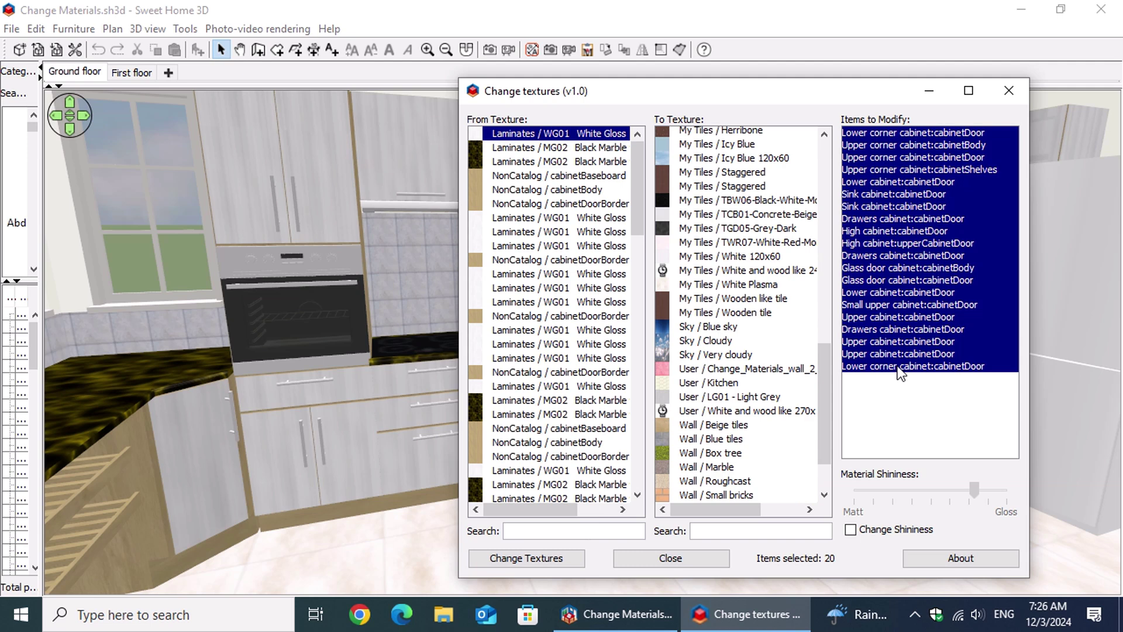
# Step: Search the target textures for "che", replace the selected items' texture with Laminates / CH01 Natural Cherry Wood, and save the project
pyautogui.click(735, 531)
pyautogui.write('ch')
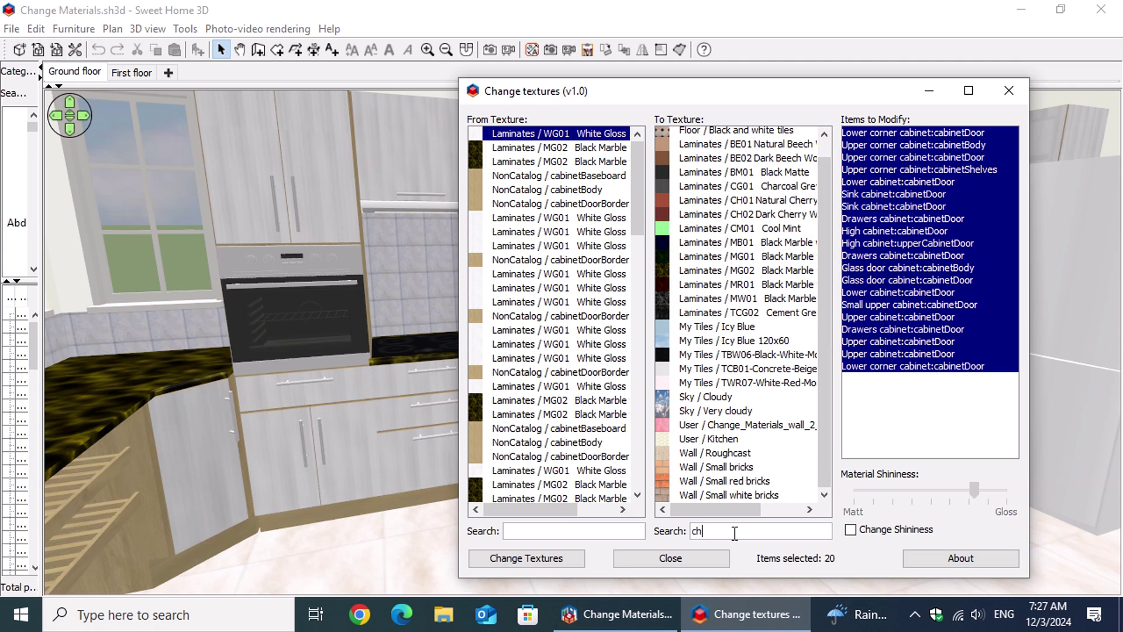
pyautogui.write('e')
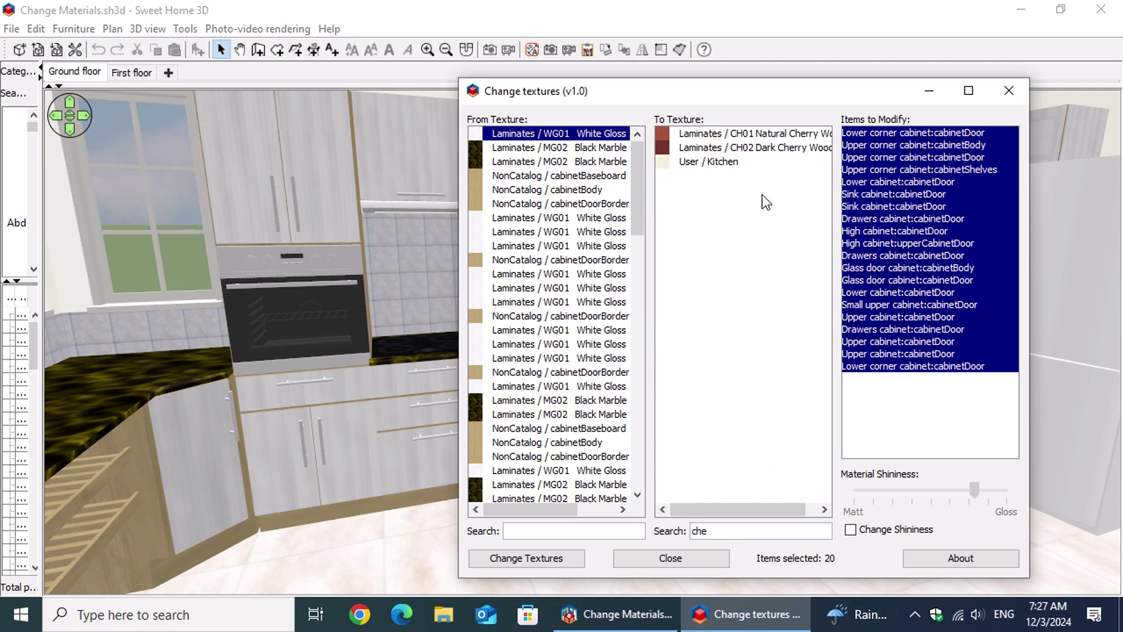
pyautogui.click(759, 138)
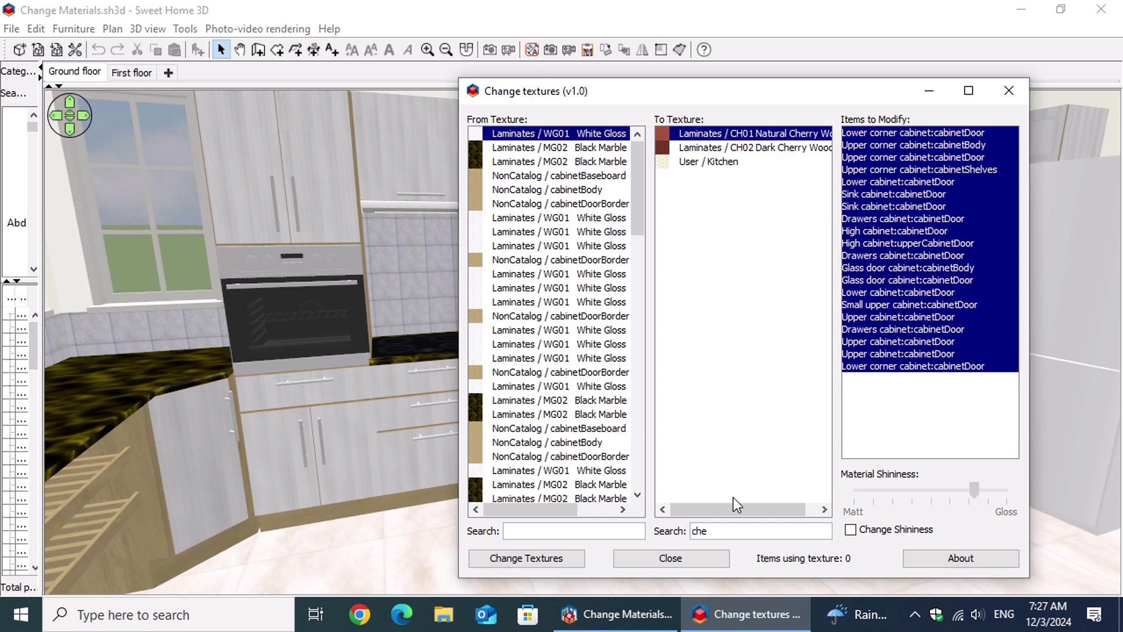
pyautogui.click(538, 564)
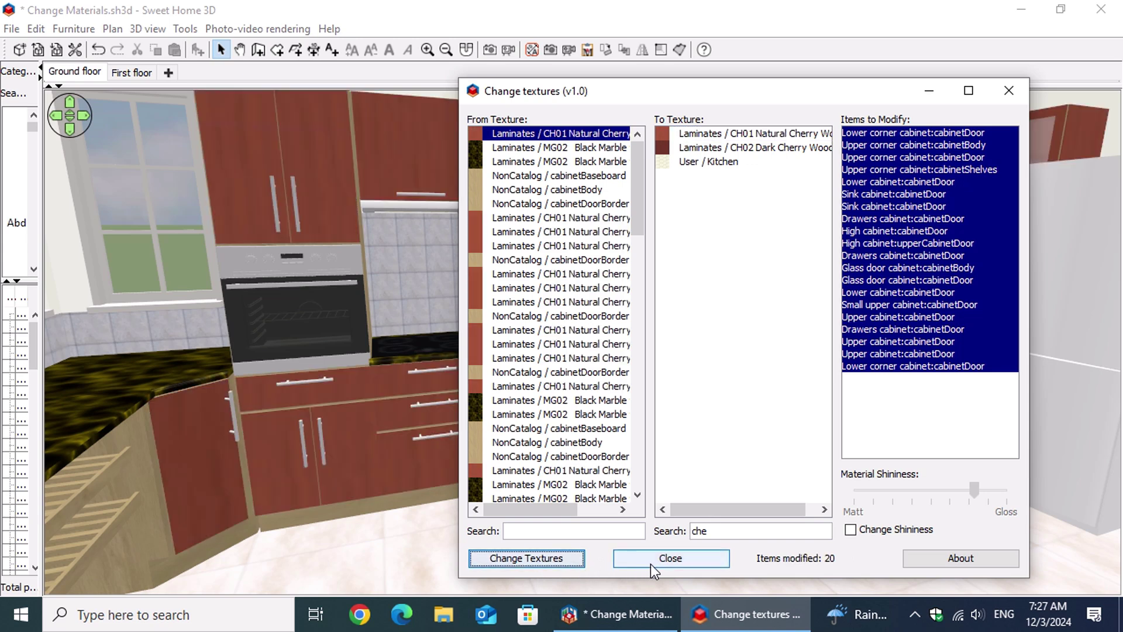
pyautogui.click(683, 563)
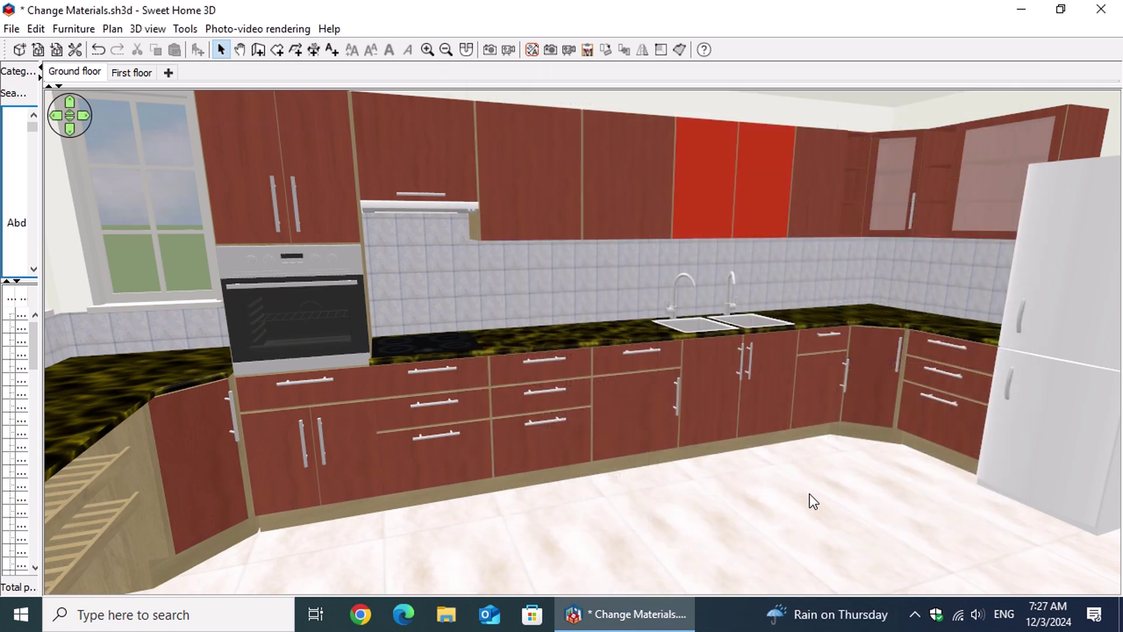
pyautogui.moveTo(809, 493); pyautogui.dragTo(848, 492)
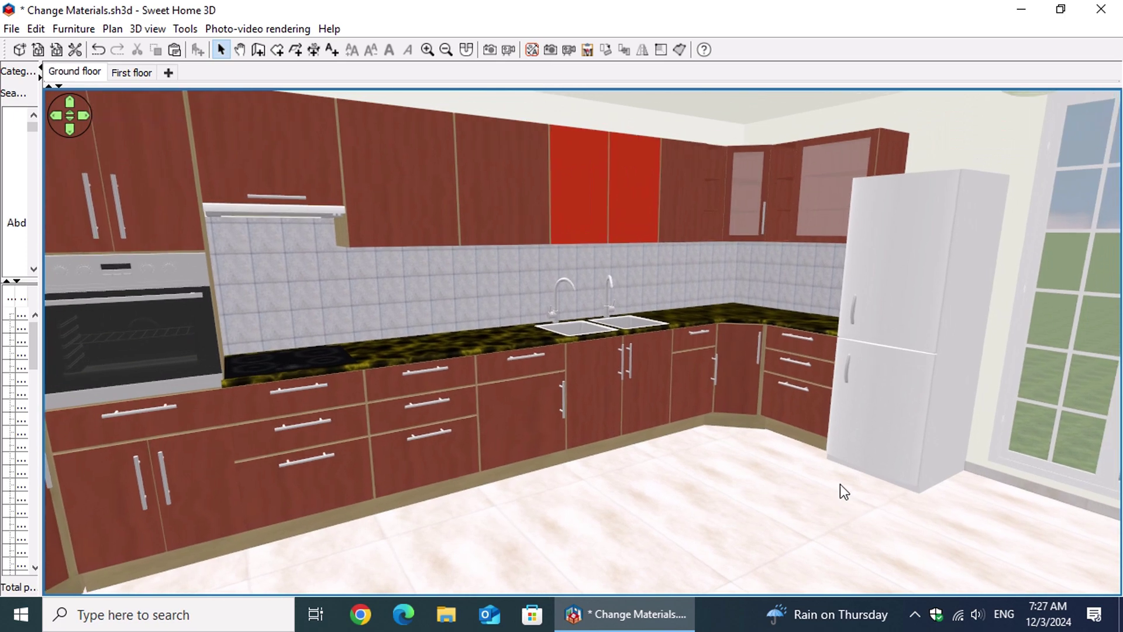
pyautogui.hotkey('ctrl', 's')
# Step: Reopen the Change textures tool, search the source textures for "ch" and choose Laminates / CH01 Natural Cherry Wood
pyautogui.click(185, 28)
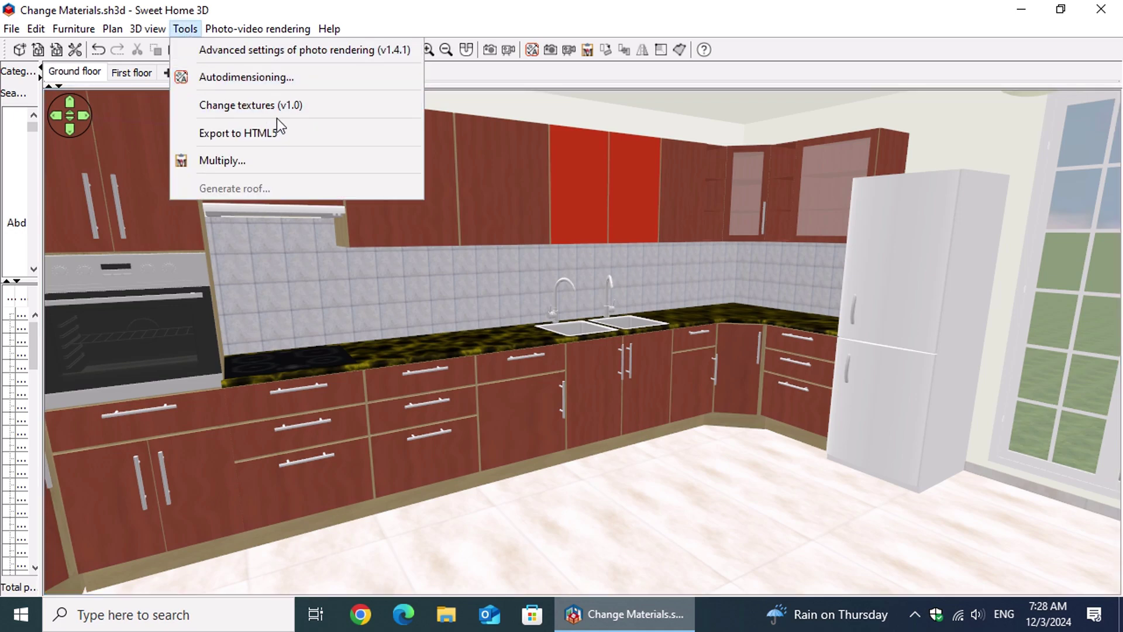
pyautogui.click(275, 108)
pyautogui.click(158, 547)
pyautogui.write('ch')
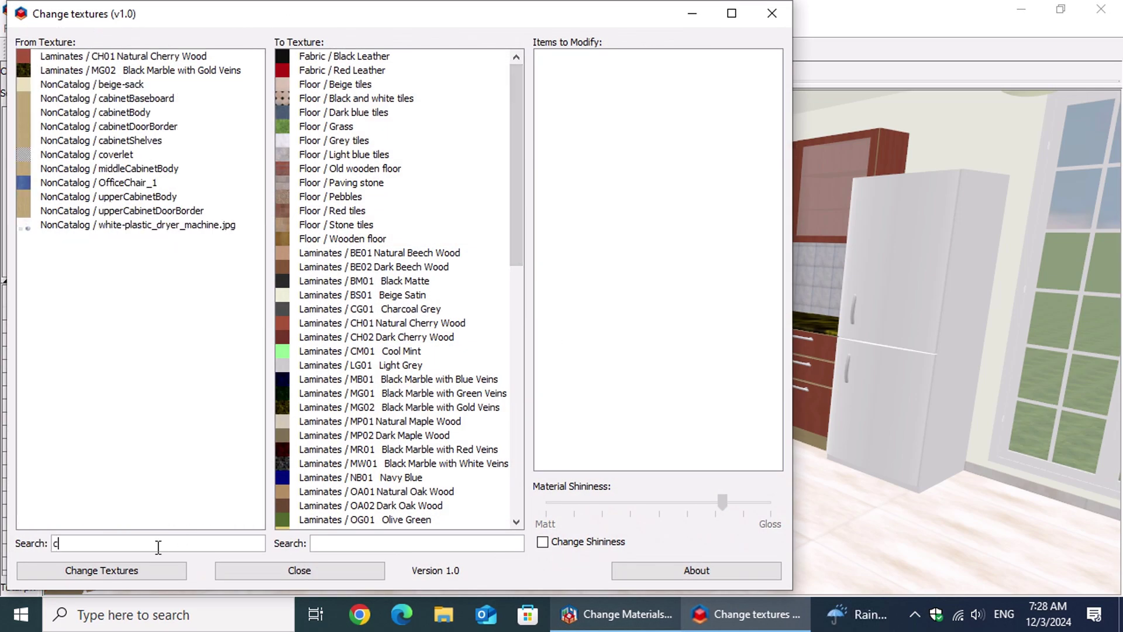
pyautogui.click(140, 58)
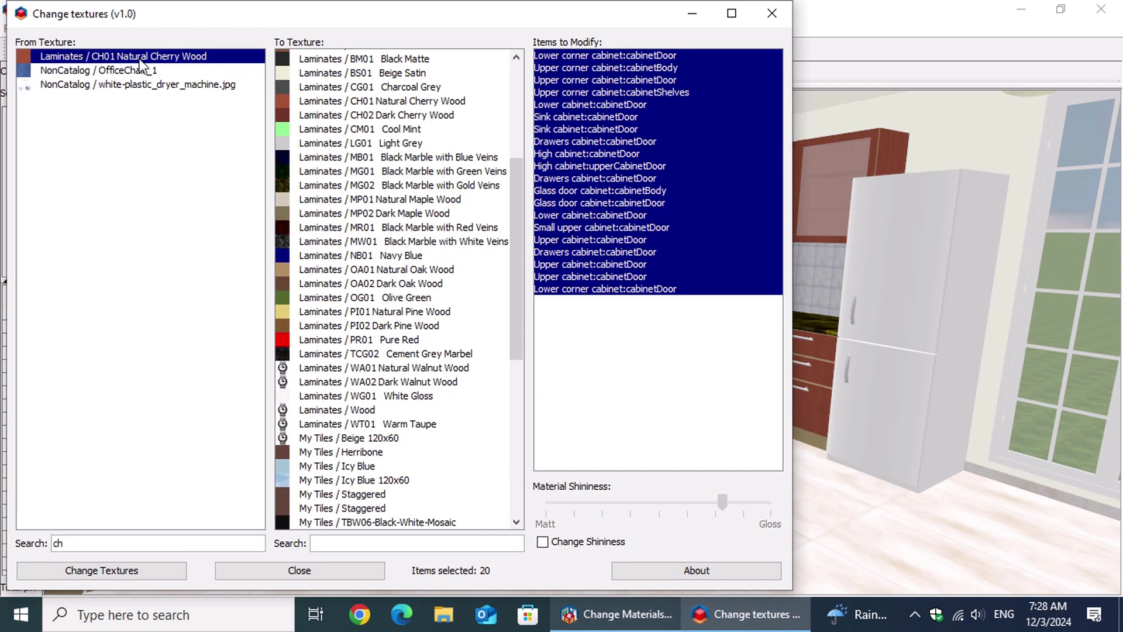
# Step: Search the target textures for "whi", change the cabinet items to Laminates / WG01 White Gloss and close the tool
pyautogui.click(351, 544)
pyautogui.write('whi')
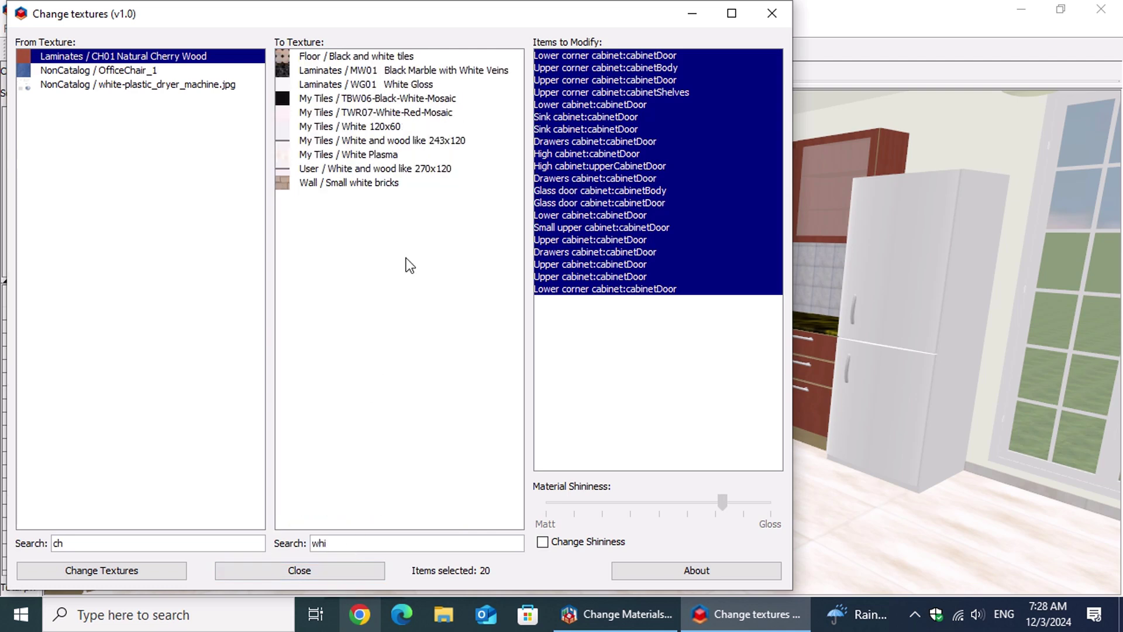
pyautogui.click(422, 84)
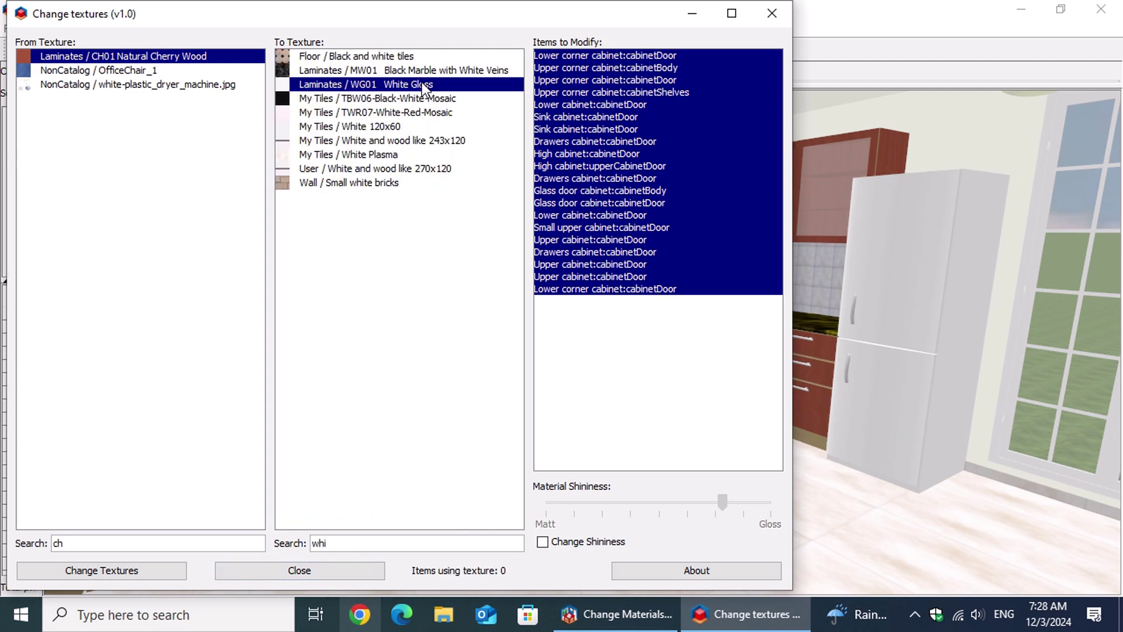
pyautogui.click(81, 568)
pyautogui.click(297, 571)
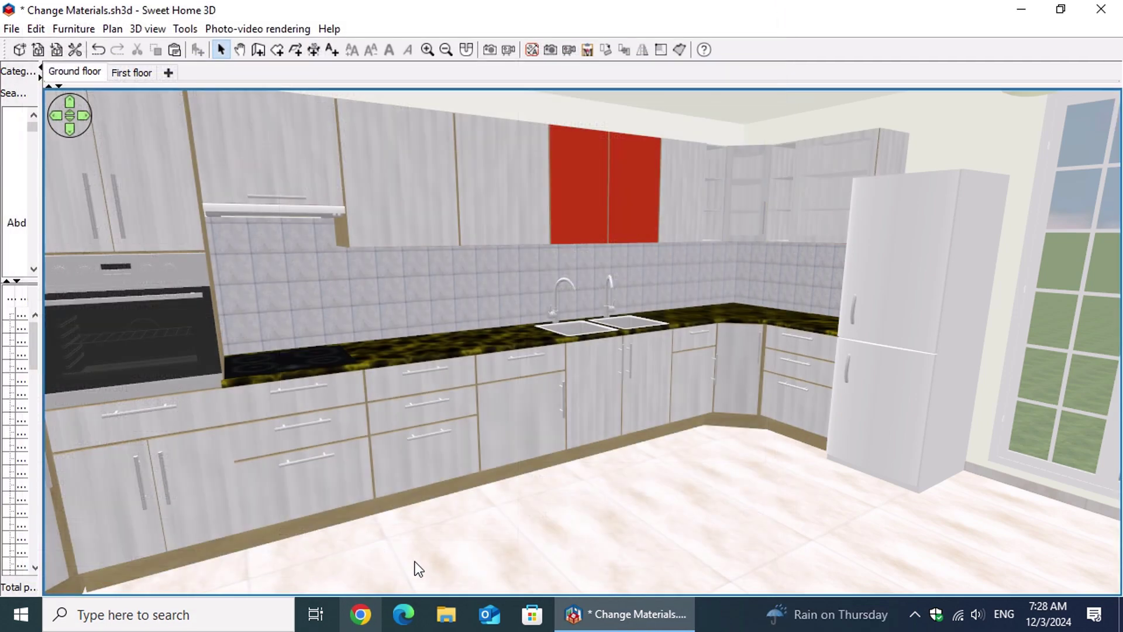
# Step: Open the Change textures tool and choose the countertops' Laminates / MG02 Black Marble with Gold Veins as the texture to replace
pyautogui.scroll(10, 387, 327)
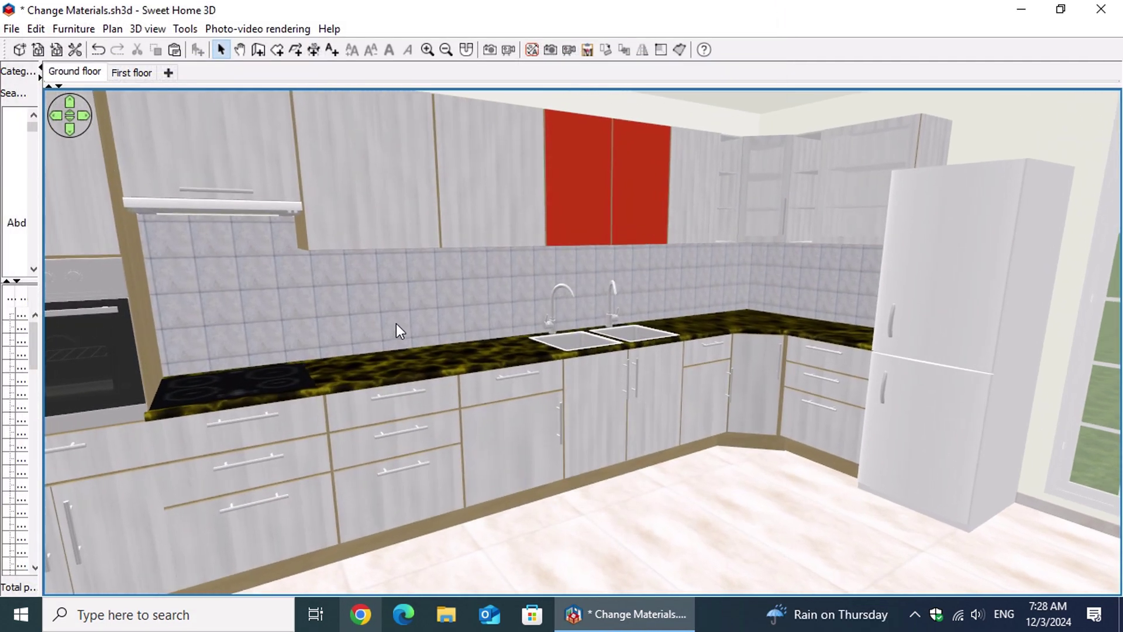
pyautogui.scroll(1, 386, 341)
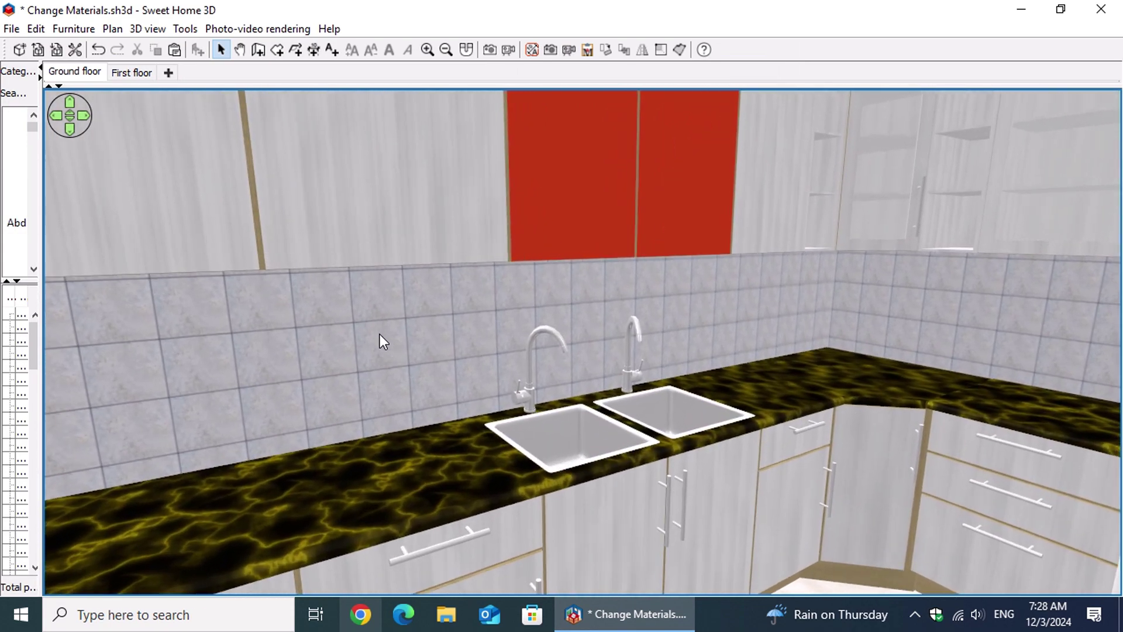
pyautogui.click(185, 29)
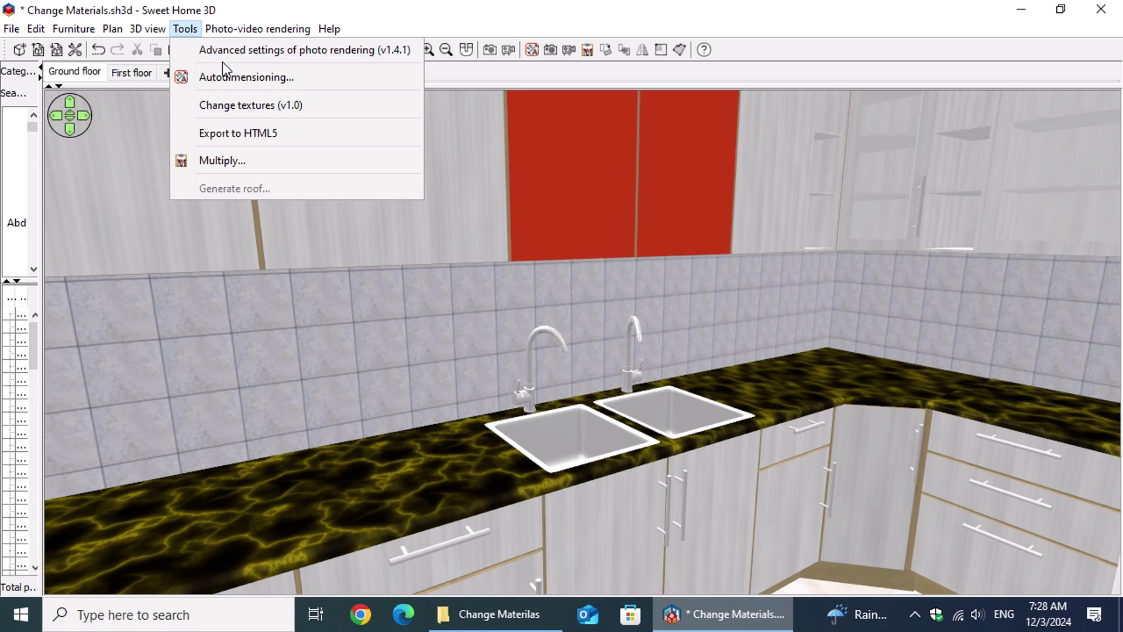
pyautogui.click(251, 105)
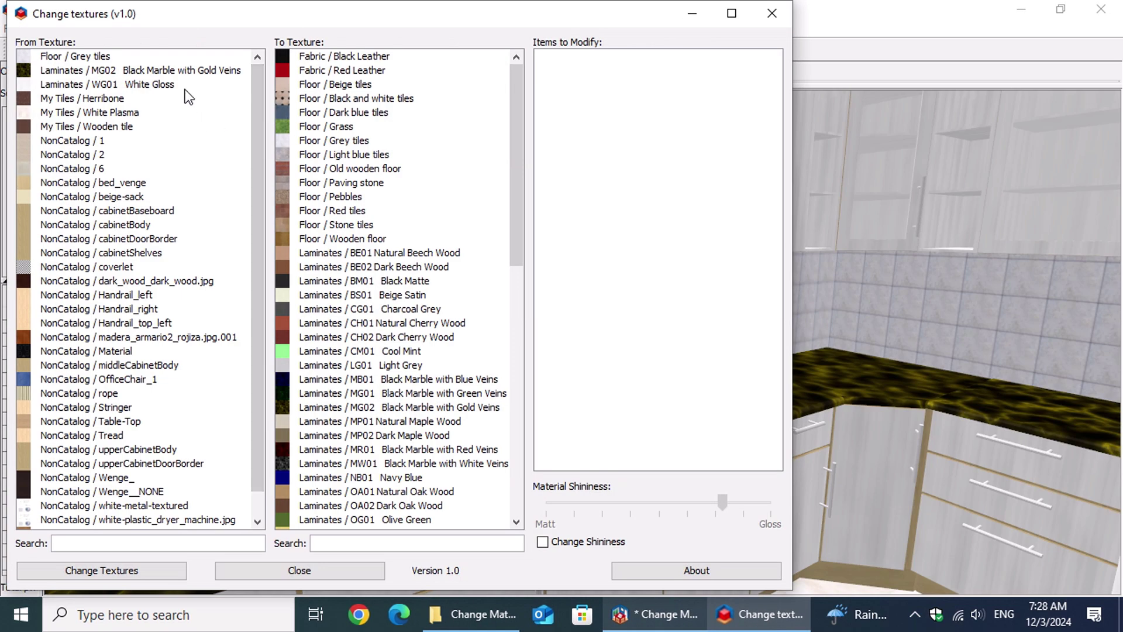
pyautogui.click(185, 70)
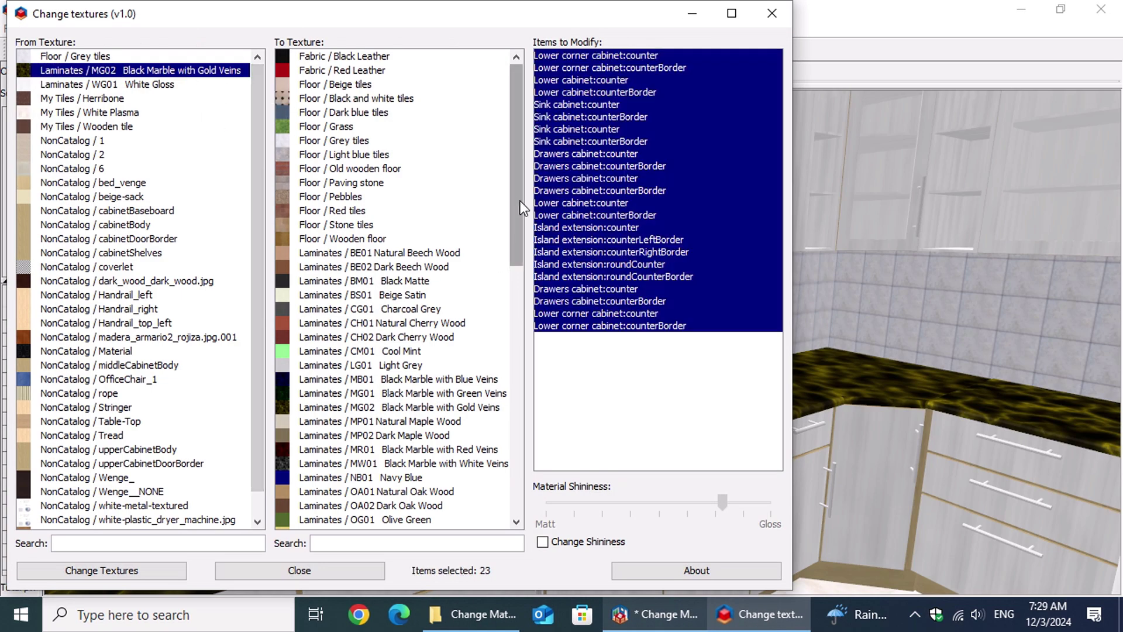
# Step: Change the countertop items to Laminates / CG01 Charcoal Grey and close the texture tool
pyautogui.scroll(-2, 515, 209)
pyautogui.scroll(-3, 514, 228)
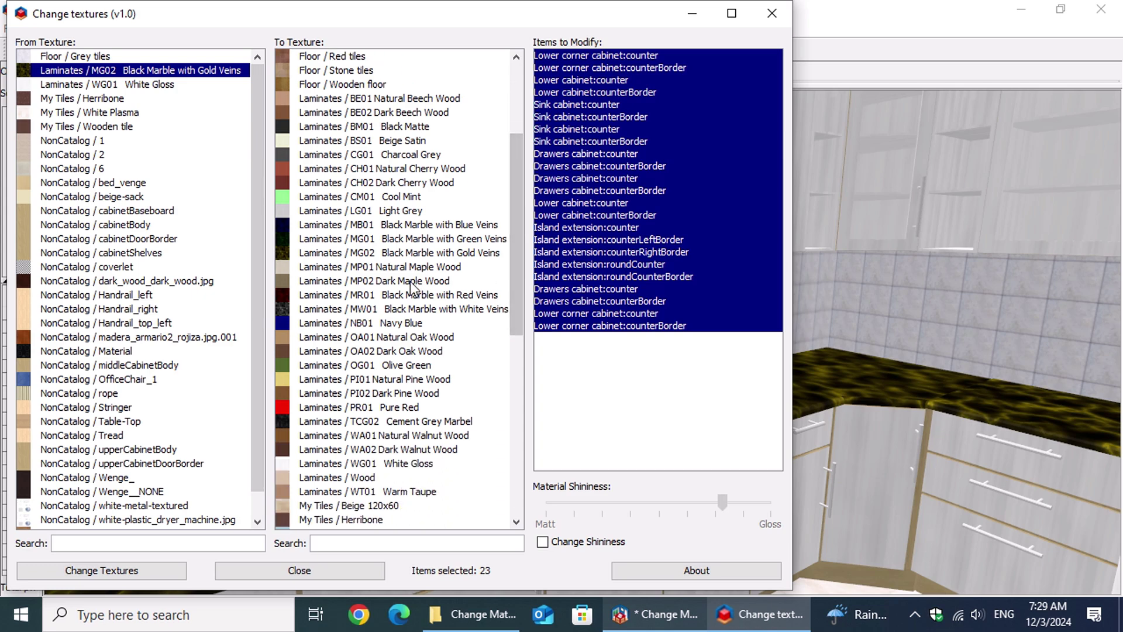
pyautogui.click(424, 156)
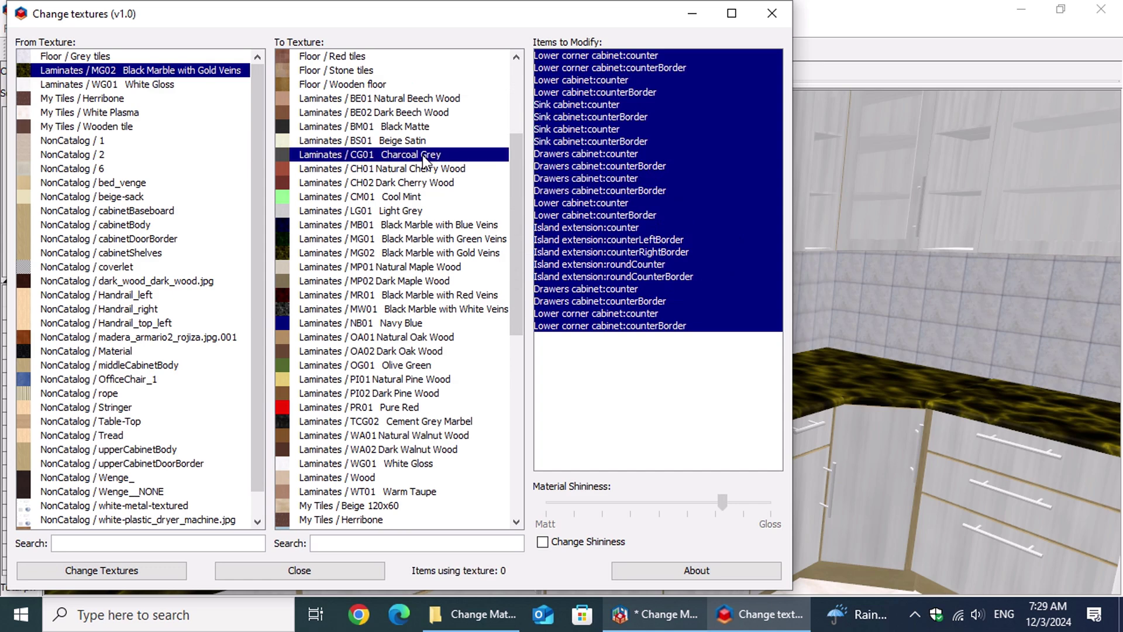
pyautogui.click(151, 572)
pyautogui.click(283, 569)
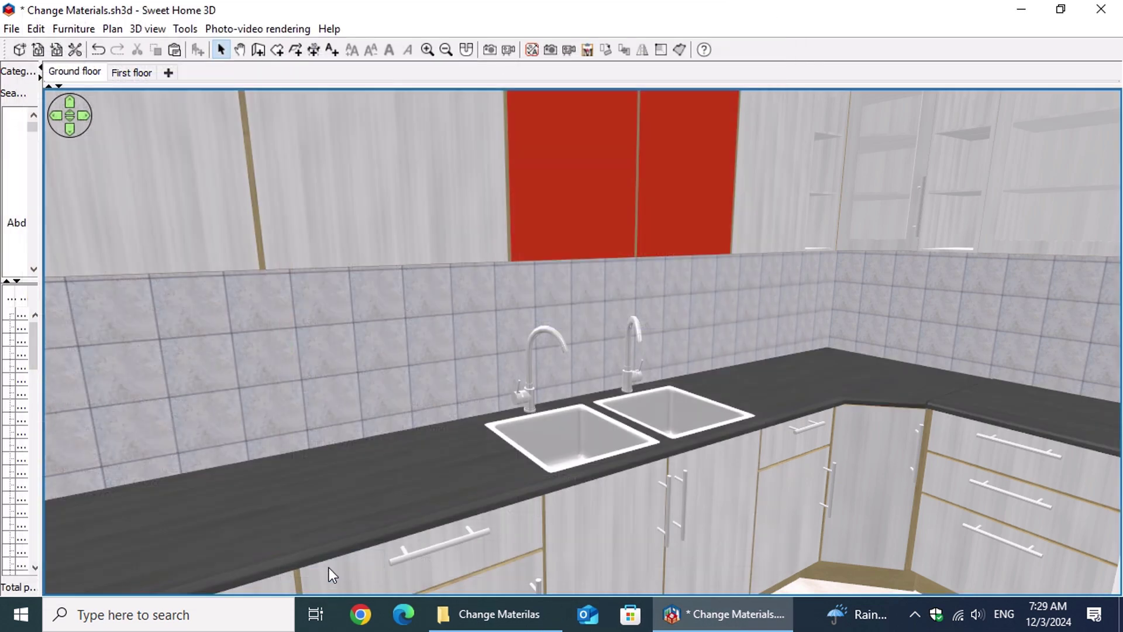
# Step: Open the Change textures tool, search the source textures for "White" and choose the floor's My Tiles / White Plasma texture
pyautogui.moveTo(439, 483); pyautogui.dragTo(905, 468)
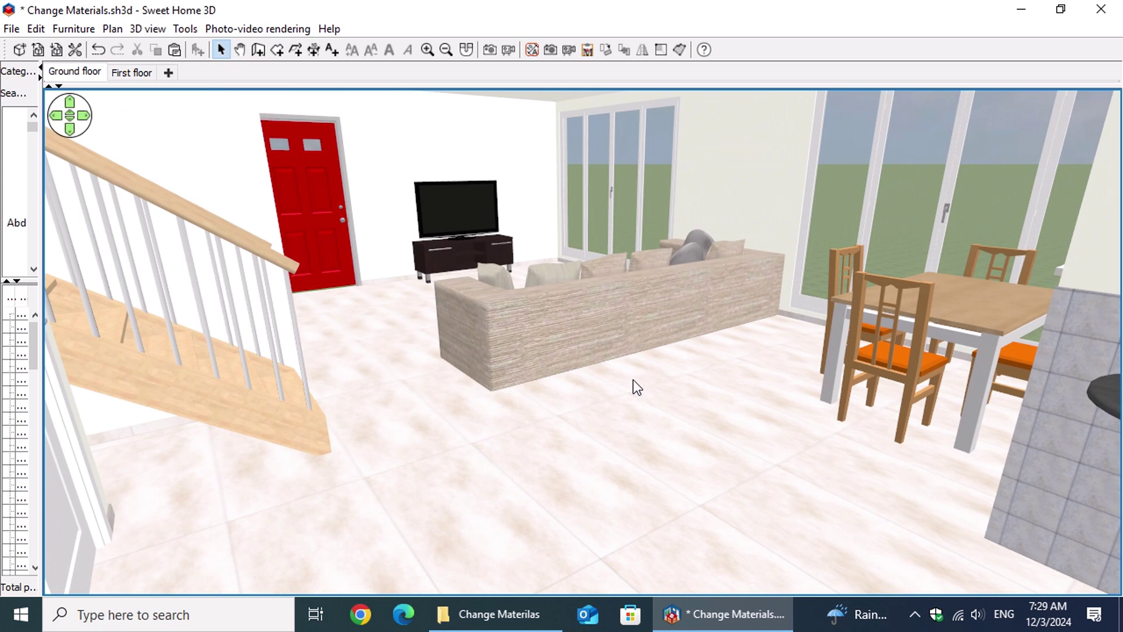
pyautogui.click(185, 29)
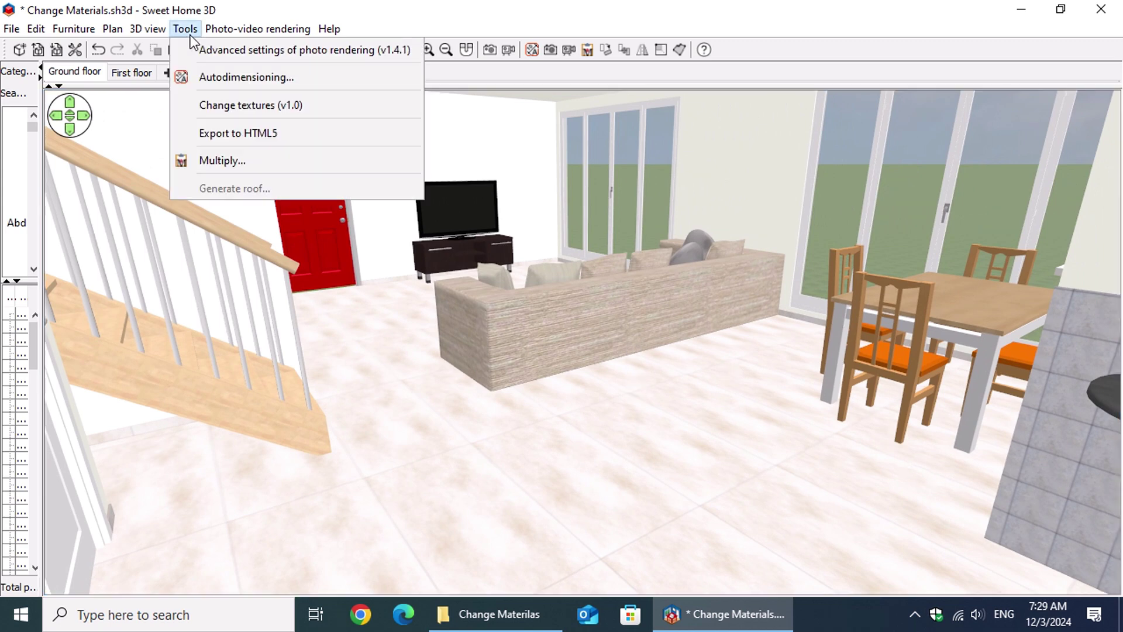
pyautogui.click(262, 106)
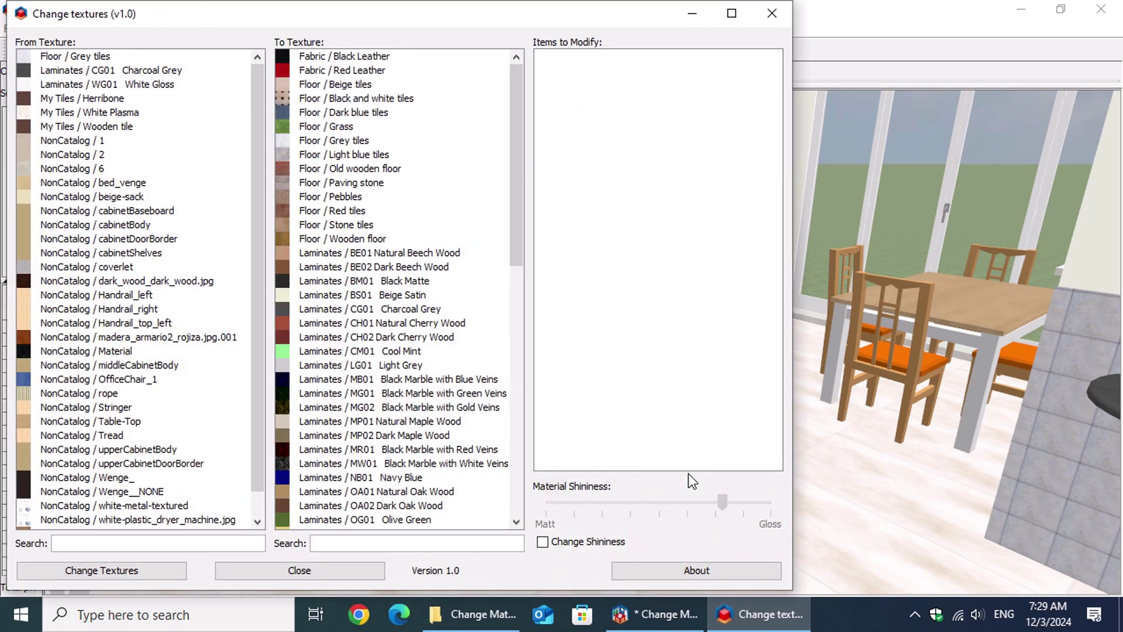
pyautogui.click(125, 542)
pyautogui.write('White')
pyautogui.click(86, 70)
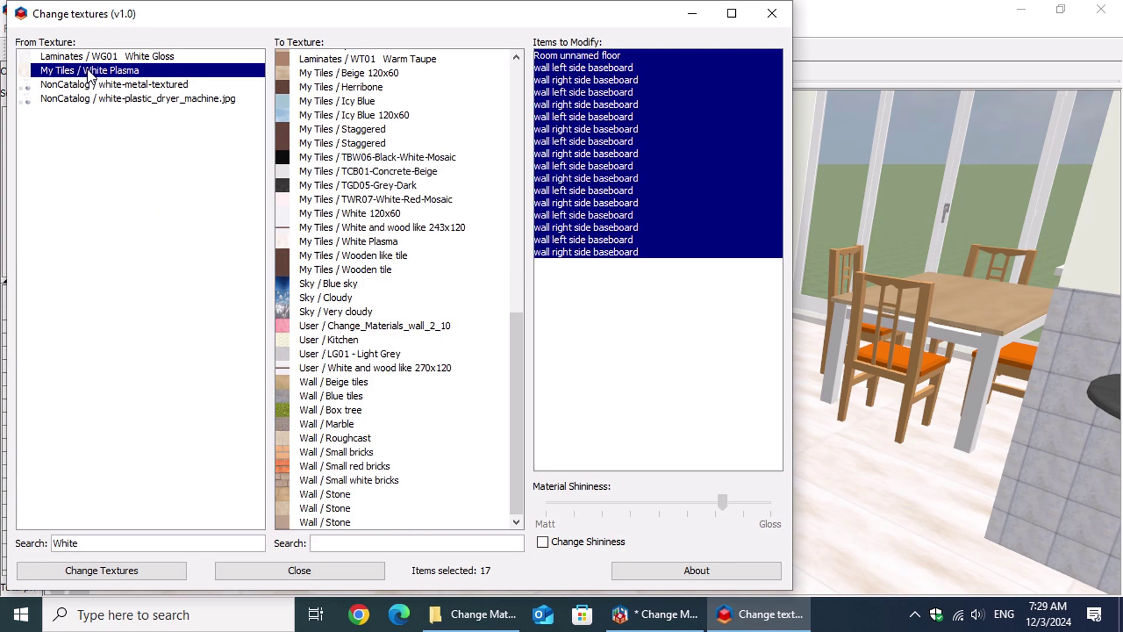
# Step: Change the floor and baseboards to My Tiles / Herribone with shininess set to fully matt, and inspect the kitchen floor
pyautogui.click(367, 88)
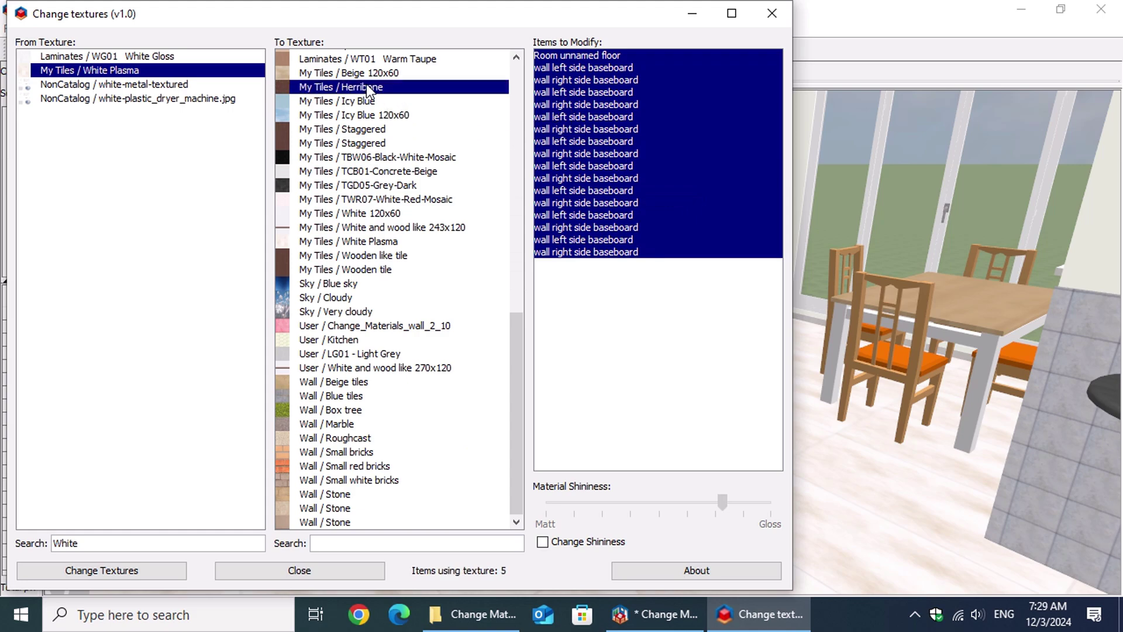
pyautogui.click(544, 542)
pyautogui.moveTo(723, 503); pyautogui.dragTo(526, 510)
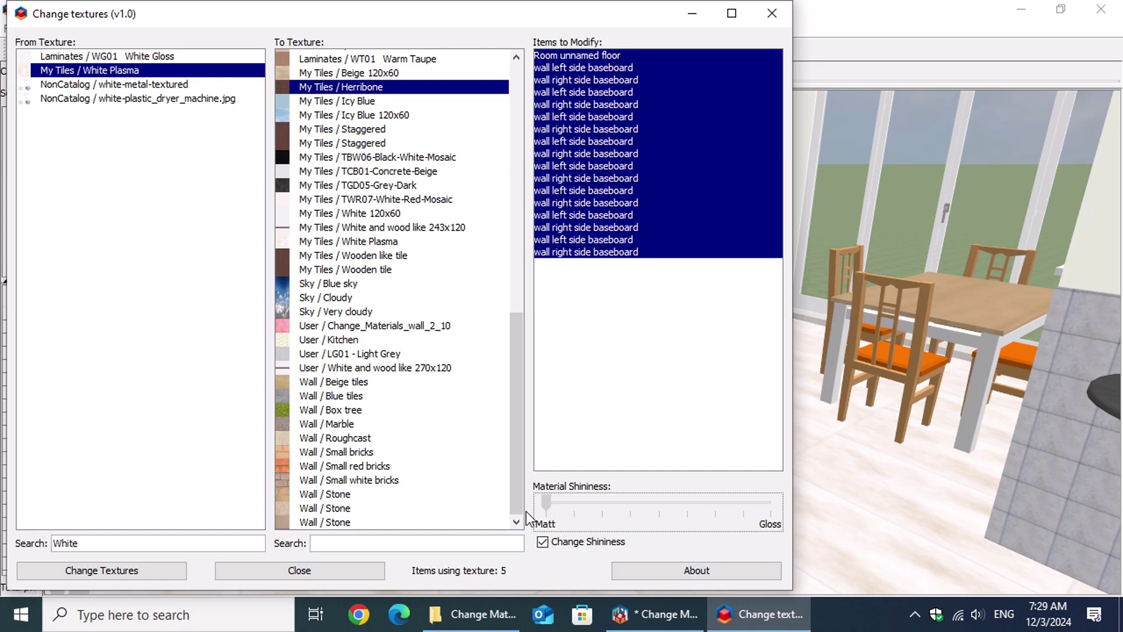
pyautogui.click(147, 572)
pyautogui.click(275, 574)
pyautogui.moveTo(680, 522); pyautogui.dragTo(218, 536)
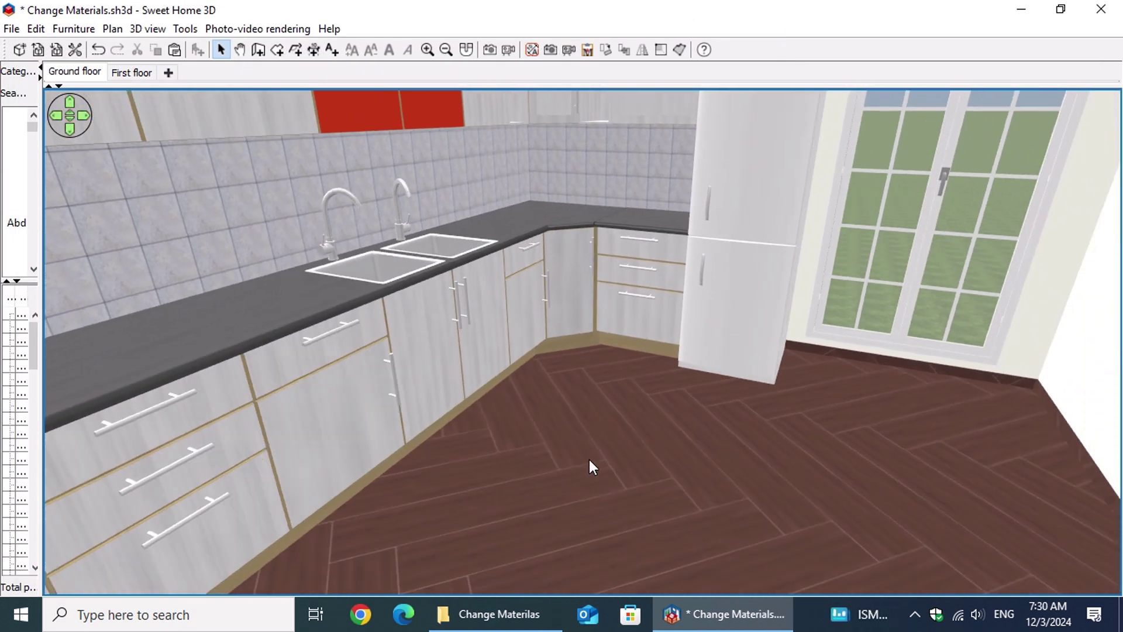